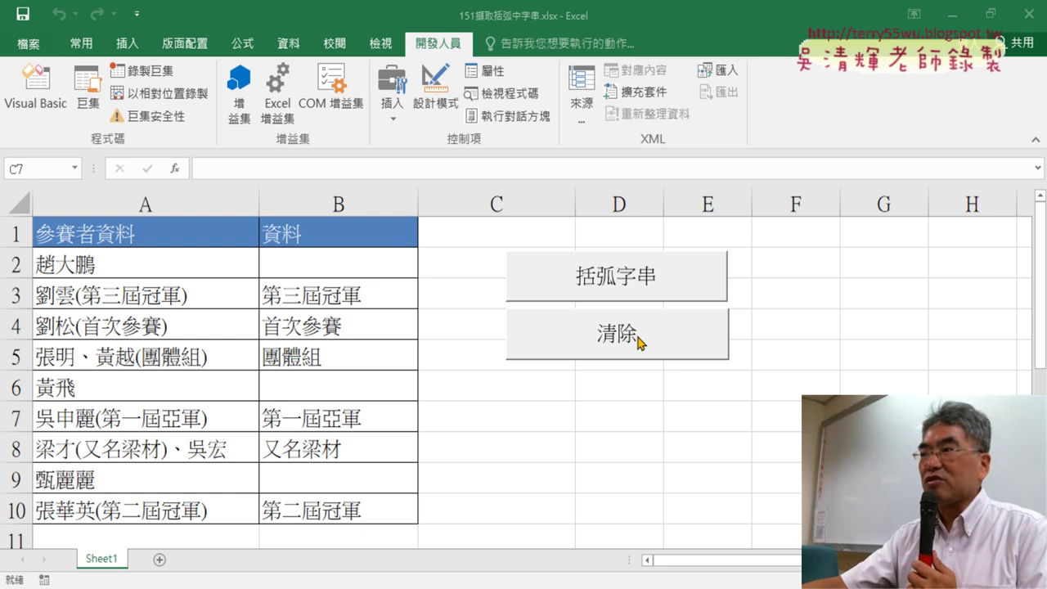
Step: Run the 清除 and 括弧字串 macro buttons to clear and refill column B twice
left_click(667, 350)
left_click(603, 341)
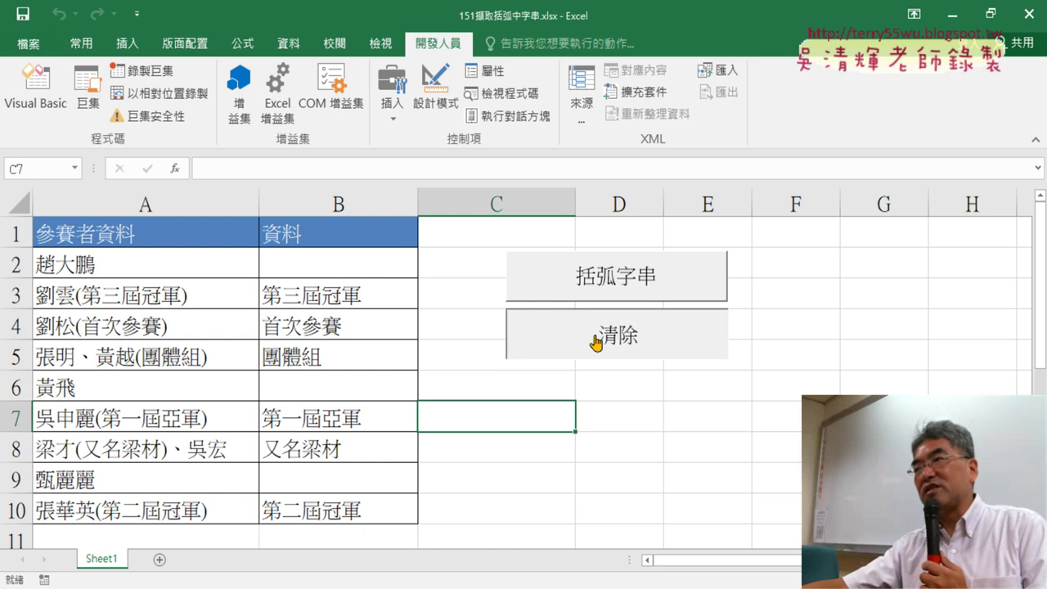
left_click(627, 274)
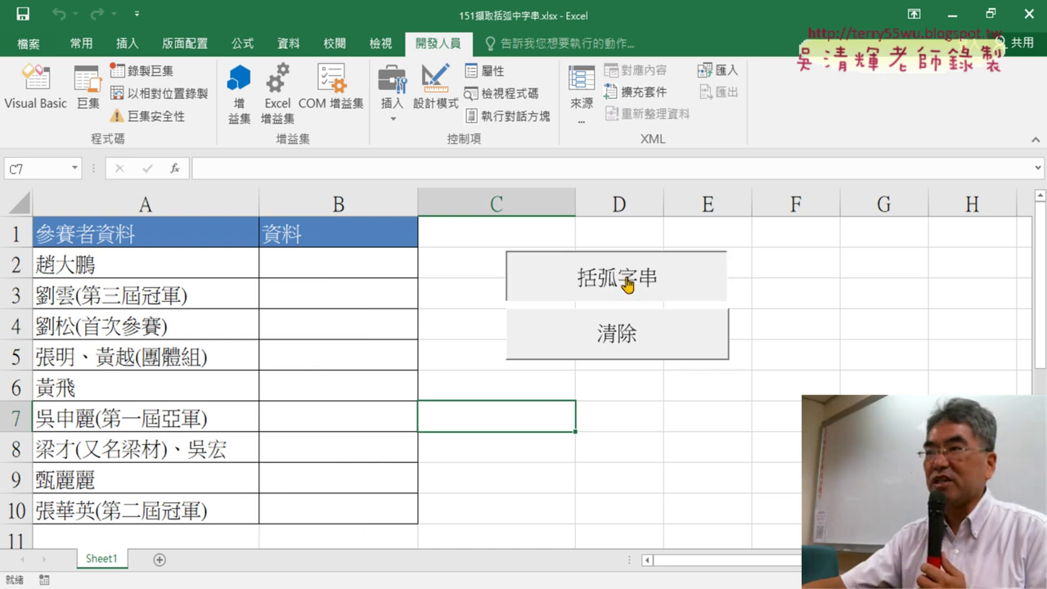
left_click(626, 338)
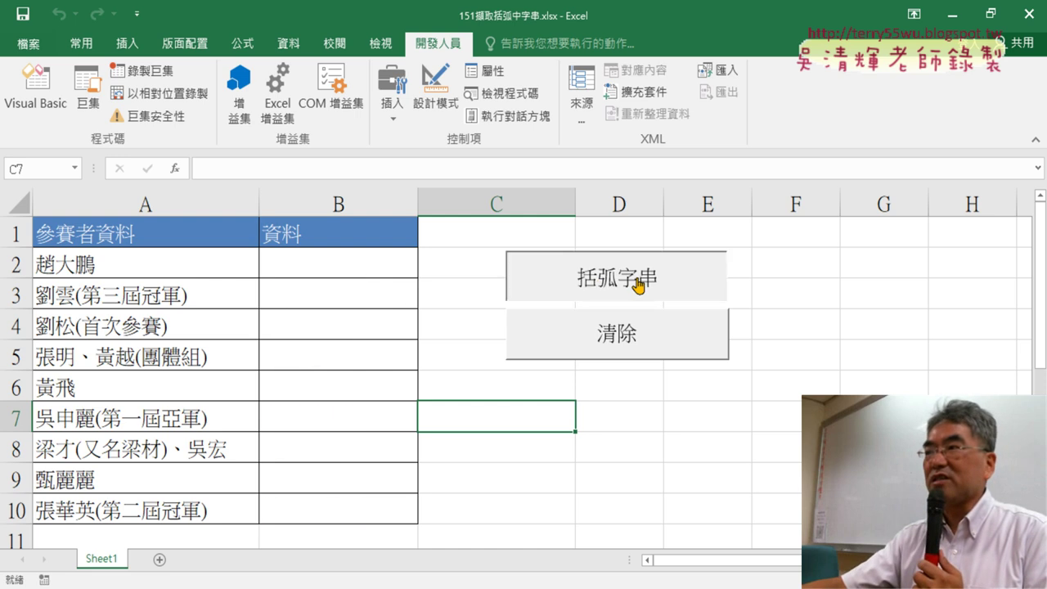
left_click(609, 286)
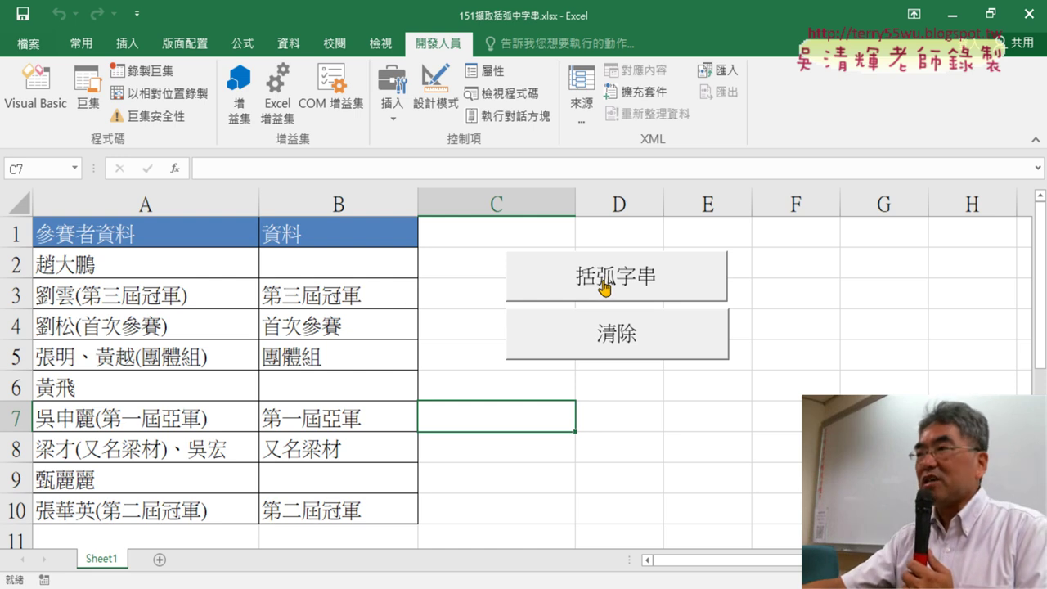
Step: Open the VBA editor on Module1 and size it so the sheet's buttons stay visible
left_click(36, 86)
scroll(556, 379, "up", 1)
scroll(588, 411, "up", 1)
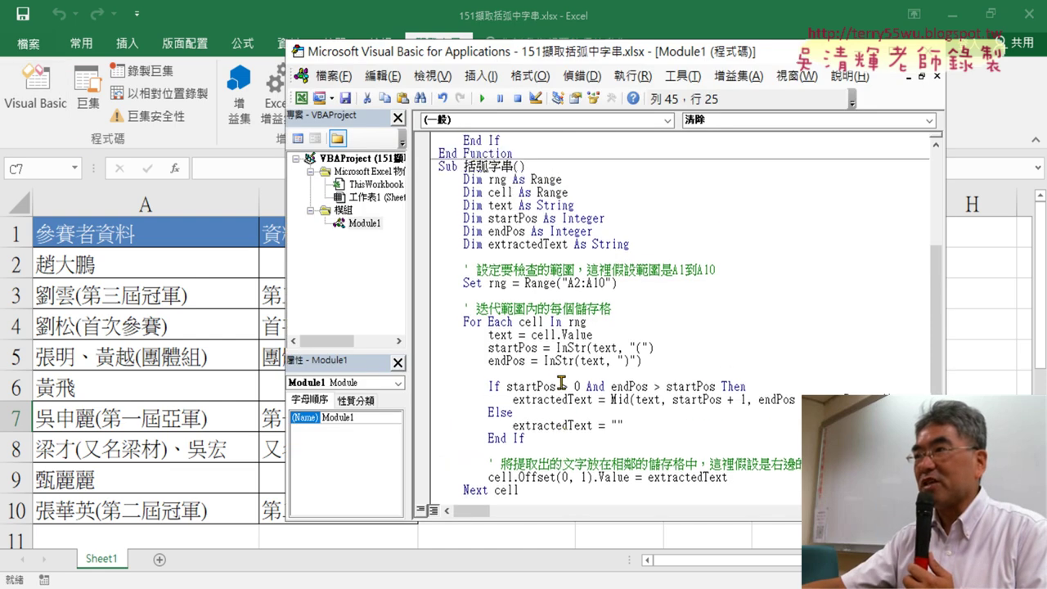
scroll(587, 410, "down", 1)
left_click_drag(733, 55, 434, 51)
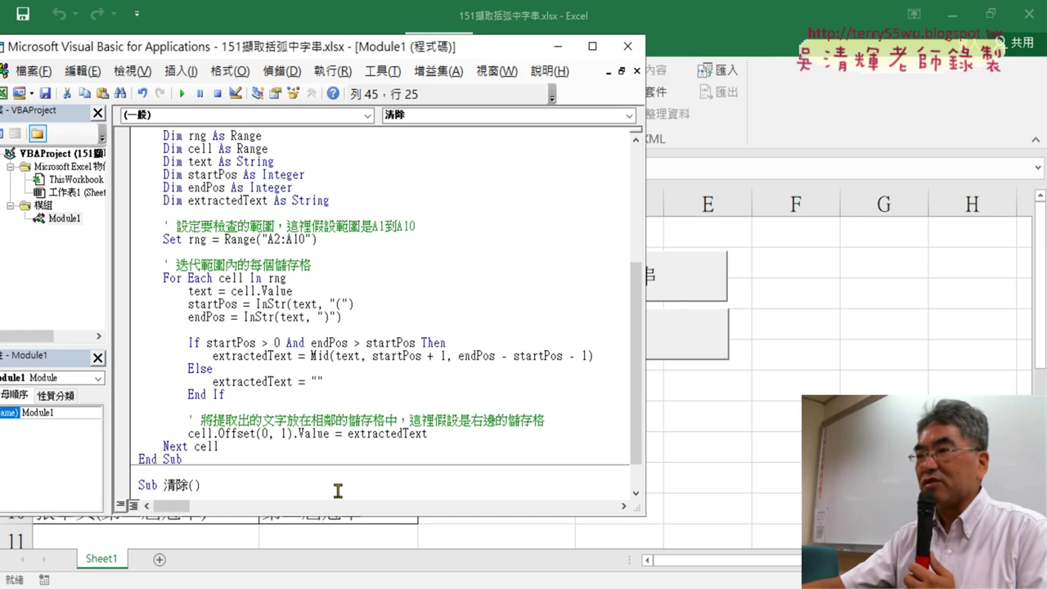
left_click_drag(336, 515, 337, 564)
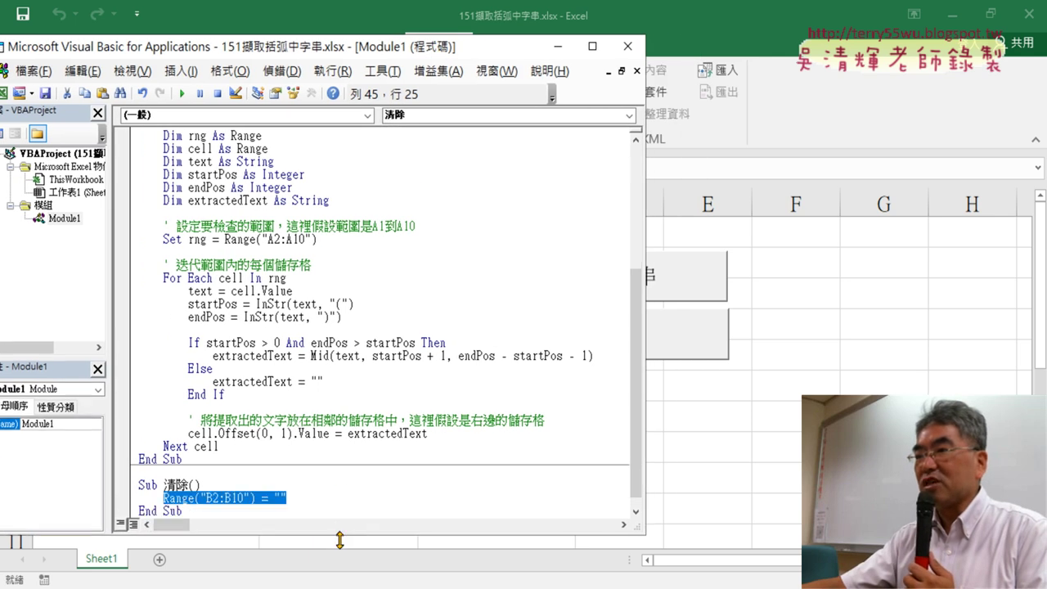
left_click_drag(649, 406, 566, 407)
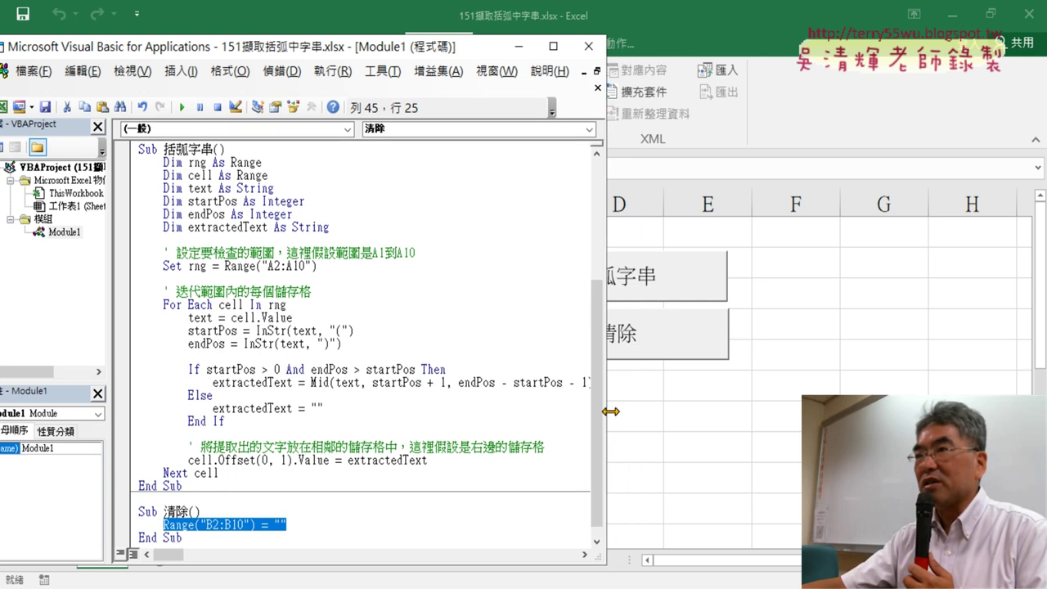
left_click(432, 414)
scroll(431, 413, "down", 1)
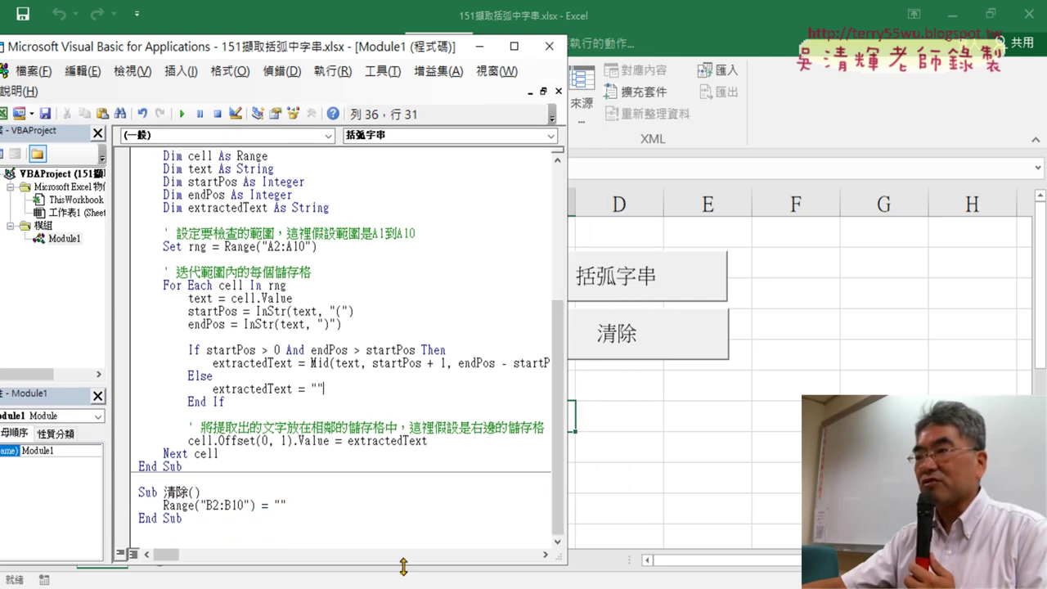
left_click_drag(403, 570, 403, 578)
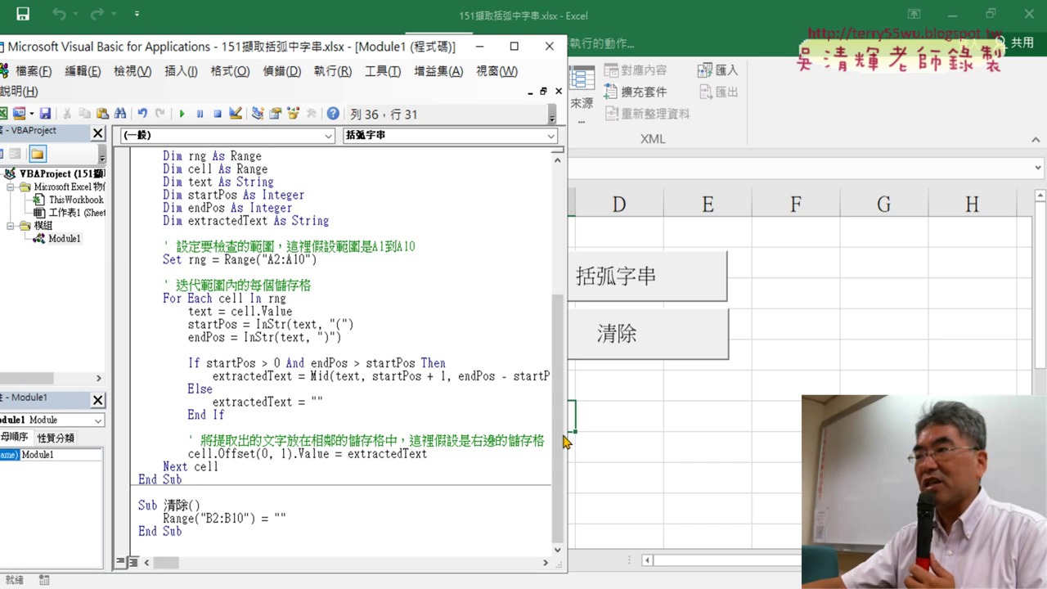
left_click_drag(563, 442, 564, 425)
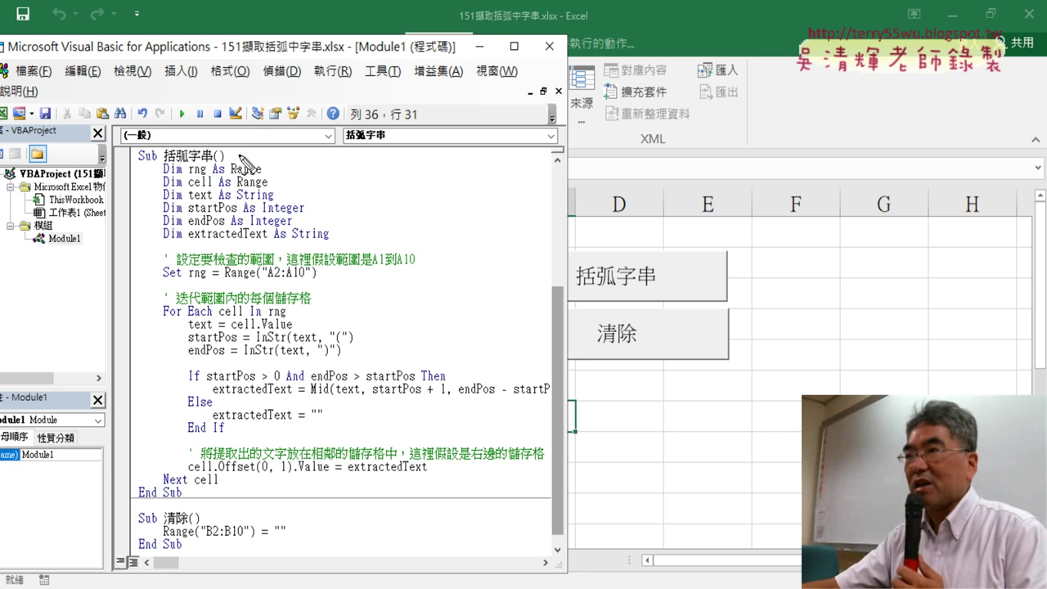
left_click_drag(123, 145, 178, 146)
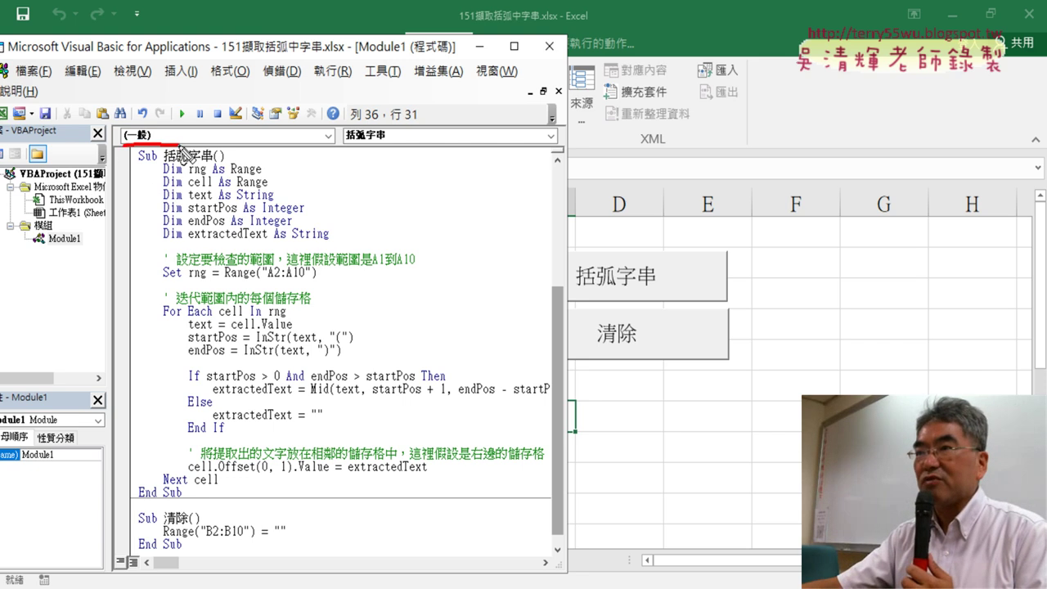
left_click_drag(133, 505, 188, 507)
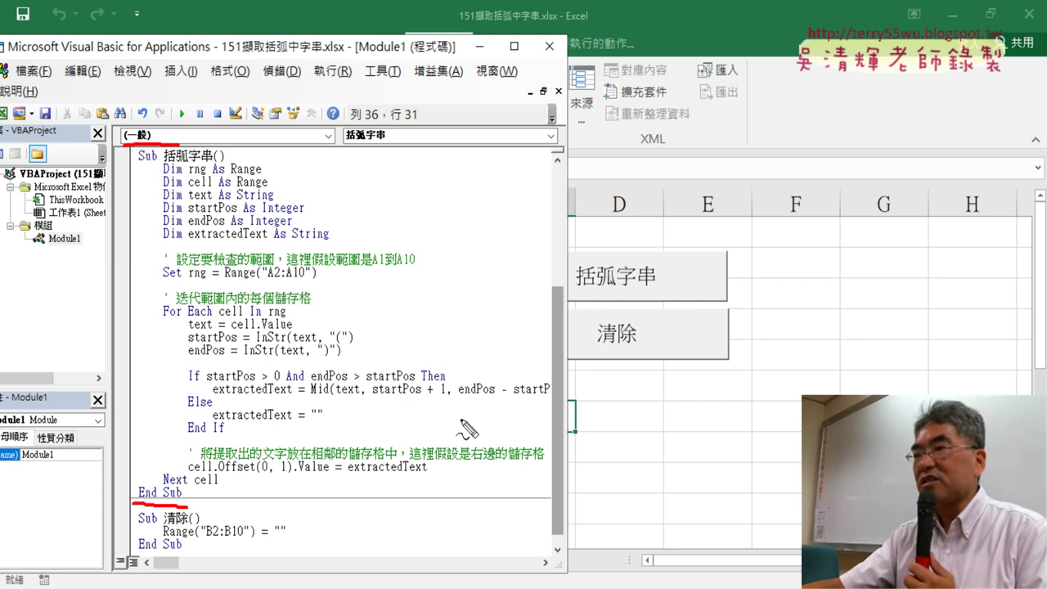
left_click_drag(131, 559, 151, 558)
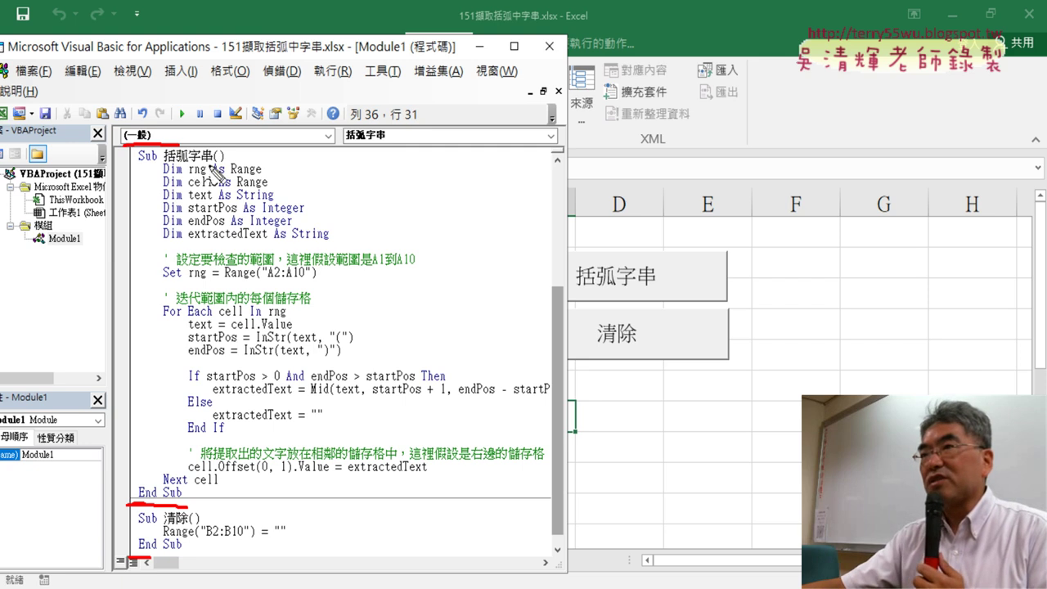
left_click_drag(200, 140, 622, 250)
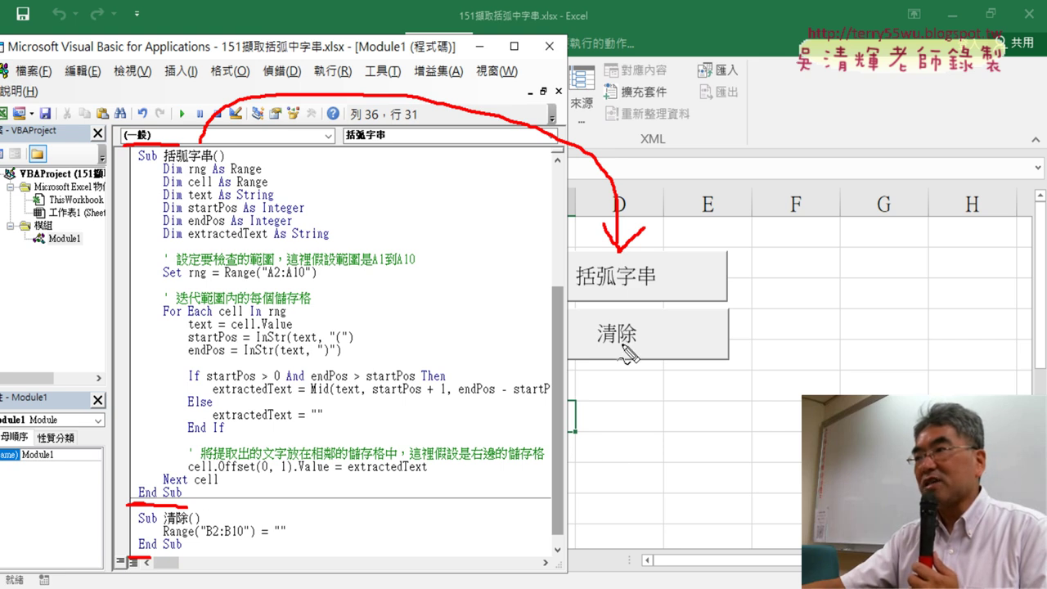
left_click_drag(205, 515, 628, 370)
left_click_drag(628, 369, 642, 390)
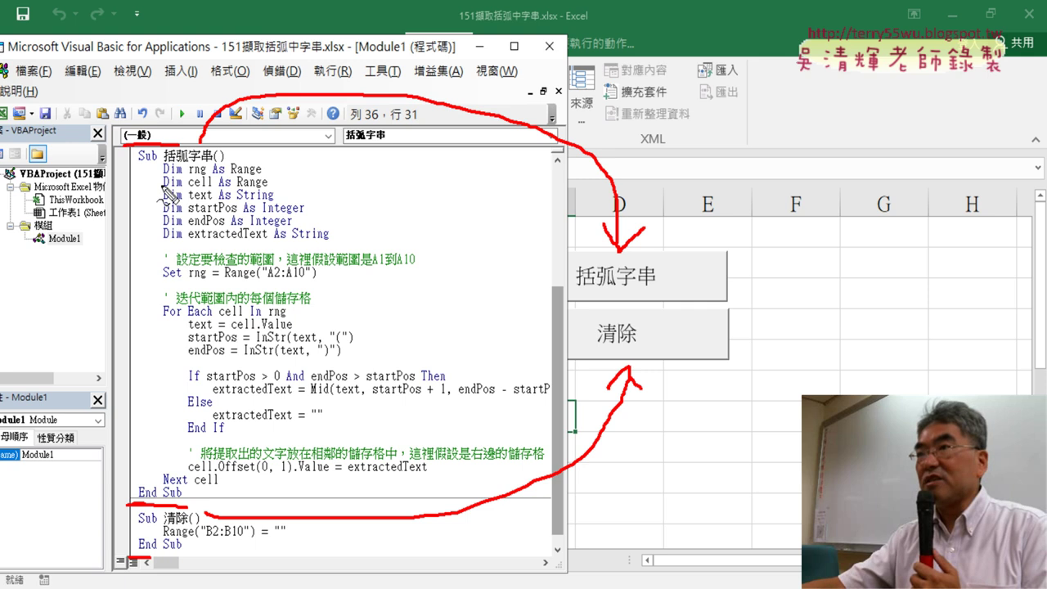
left_click_drag(53, 252, 77, 260)
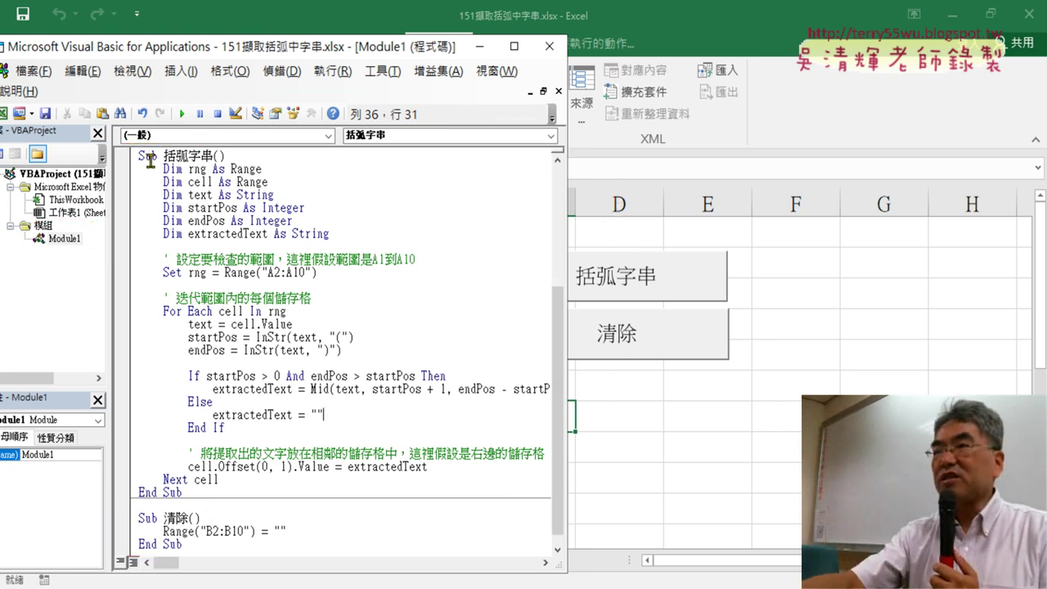
Step: Scroll through the 括弧字串 code and widen the editor to show the Mid(...) lines fully
key("Escape")
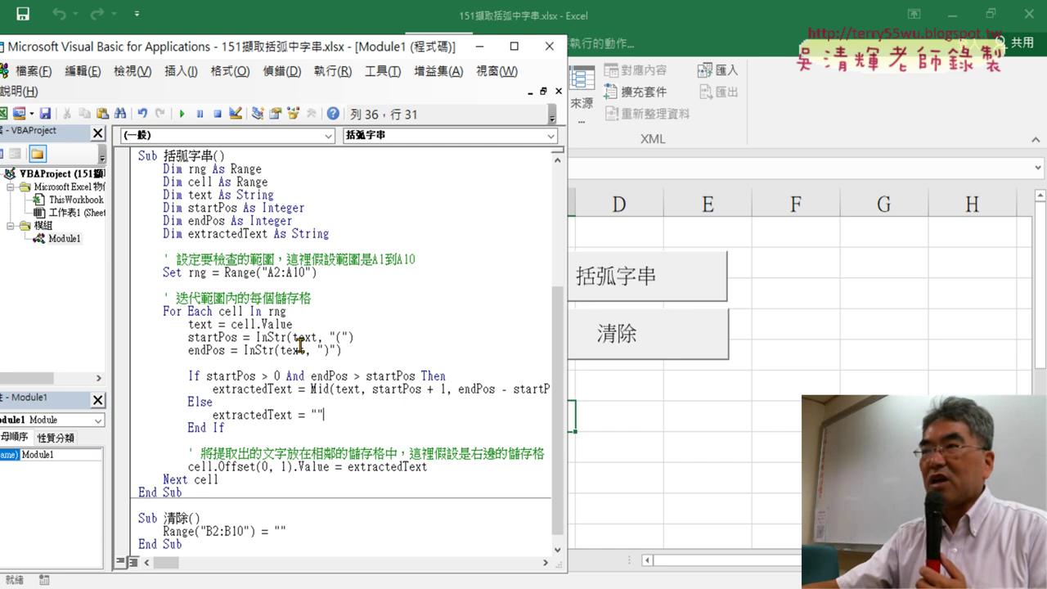
scroll(311, 350, "up", 1)
scroll(312, 350, "up", 1)
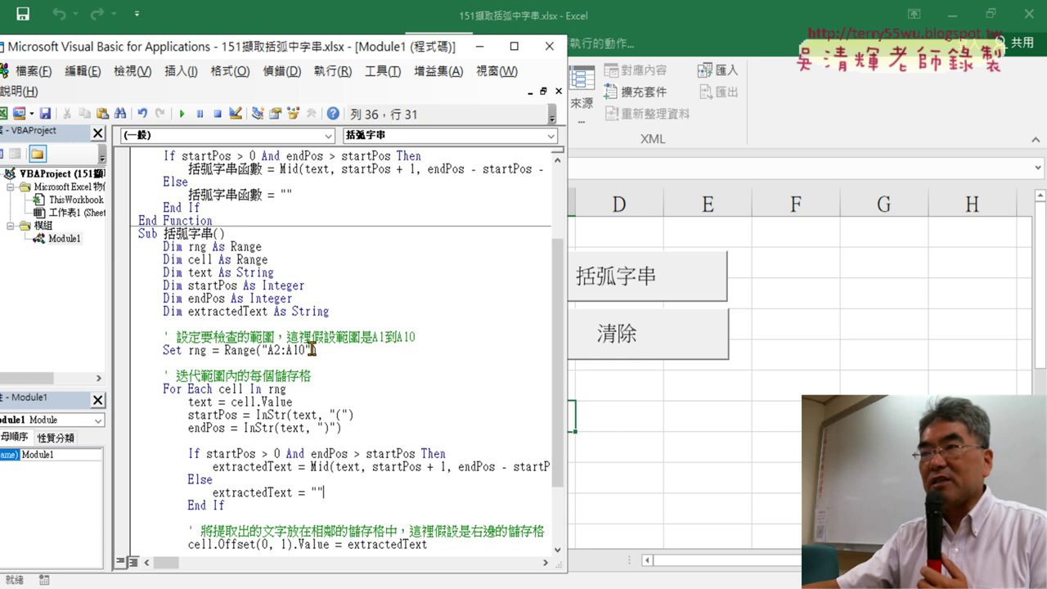
scroll(311, 350, "down", 1)
scroll(312, 350, "down", 1)
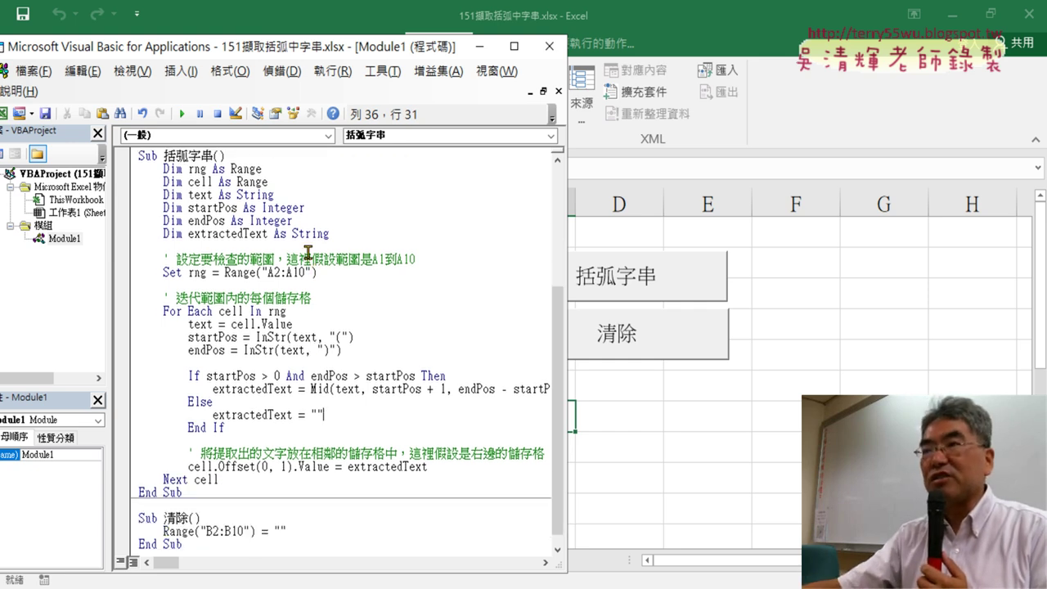
left_click_drag(570, 260, 692, 265)
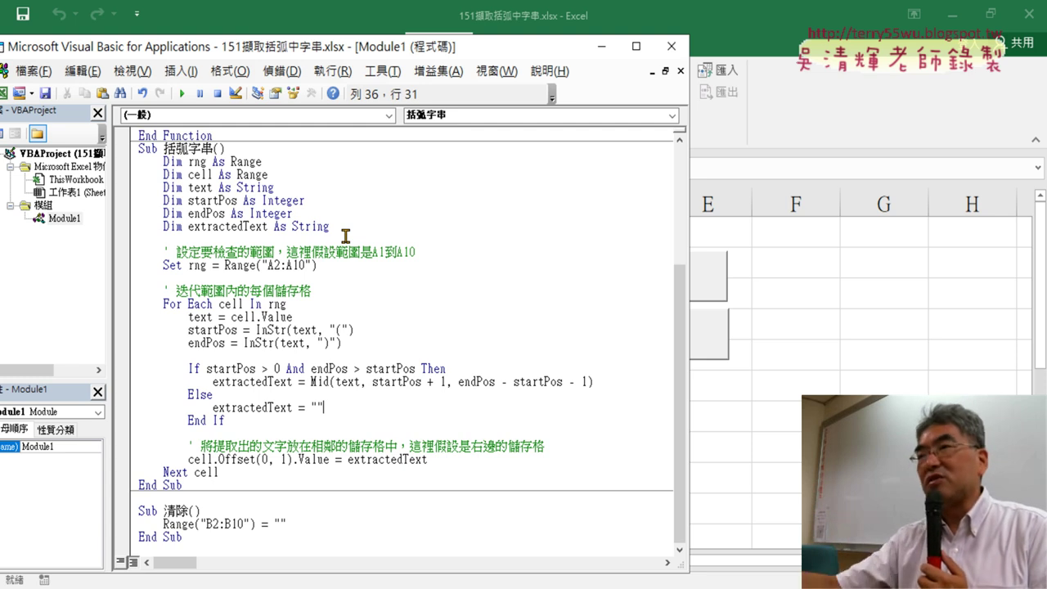
Step: Delete the six existing Dim lines and the blank line after Set rng
left_click(165, 162)
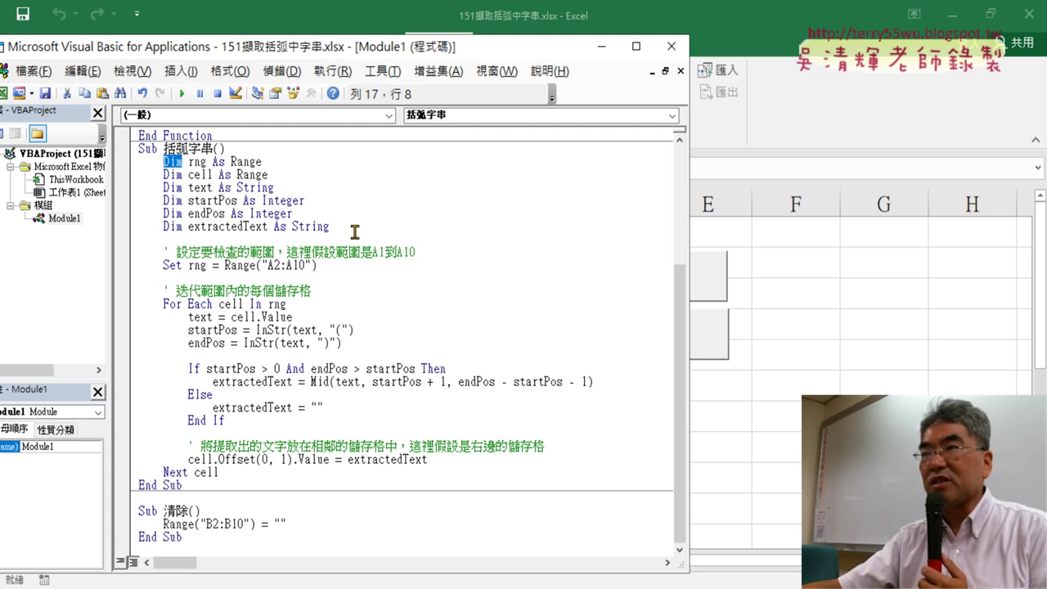
left_click_drag(354, 232, 131, 168)
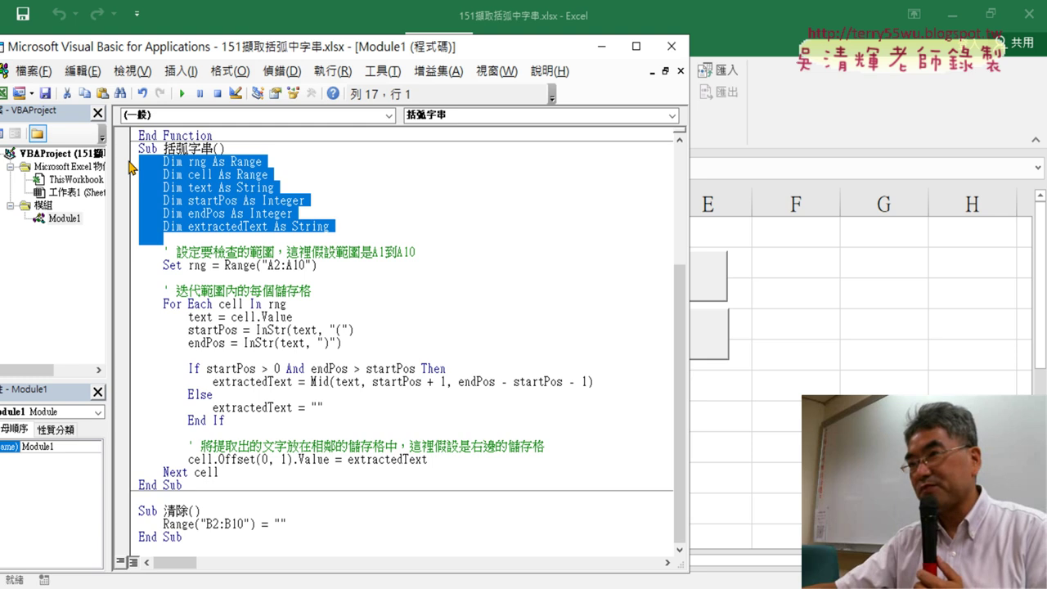
key("Delete")
scroll(129, 168, "up", 1)
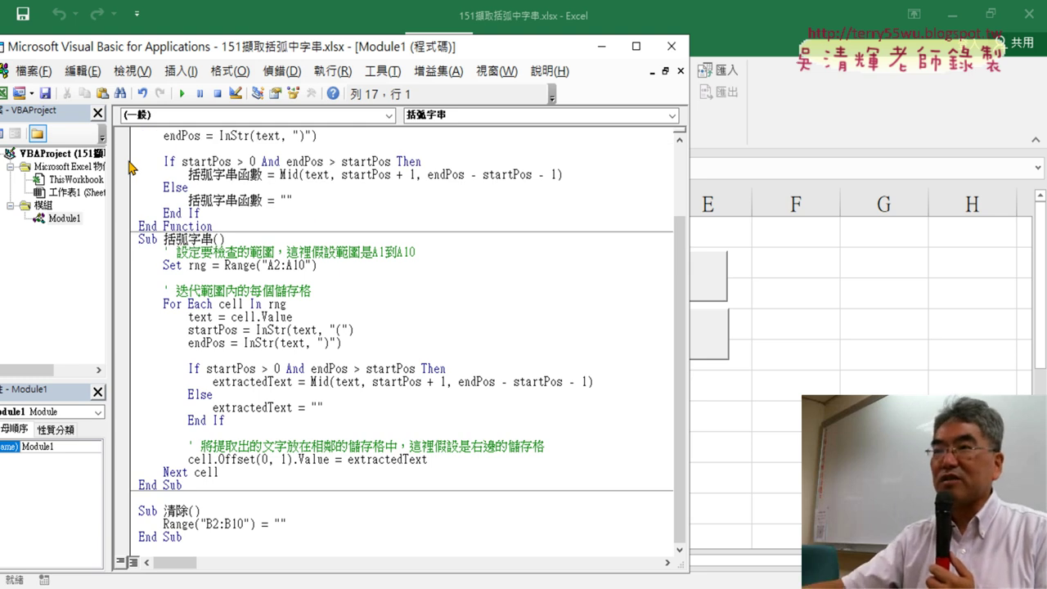
left_click(344, 266)
key("Delete")
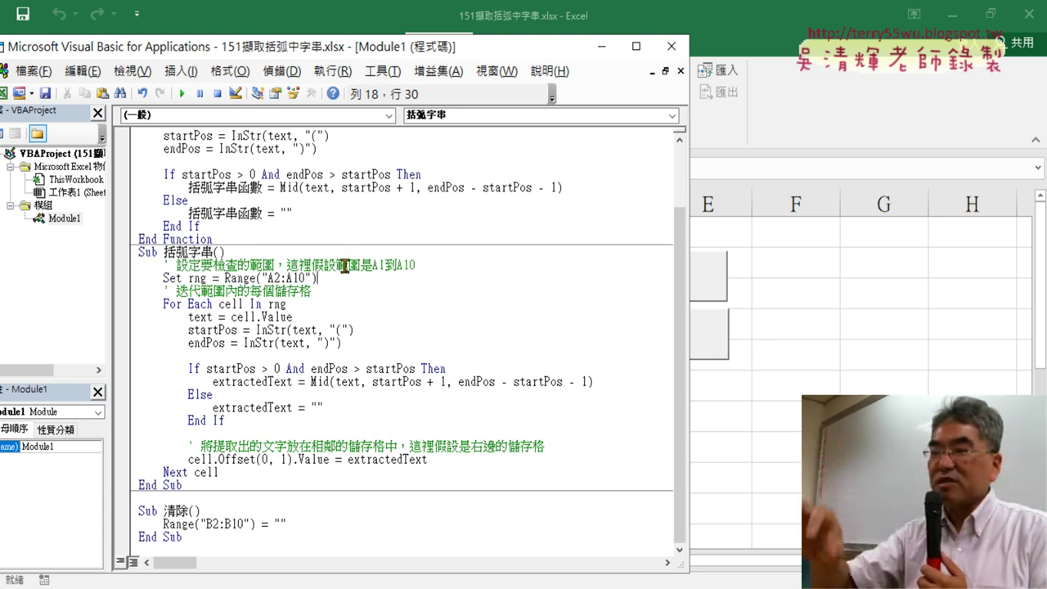
Step: Paste Dim declarations for rng, cell, text, startPos, endPos, extractedText under Sub 括弧字串()
key("Return")
key("Up")
key("Up")
key("Up")
key("End")
key("Return")
type("Dim rng As Range     Dim cell As Range     Dim text As String     Dim startPos As Integer     Dim endPos As Integer     Dim extractedText As String")
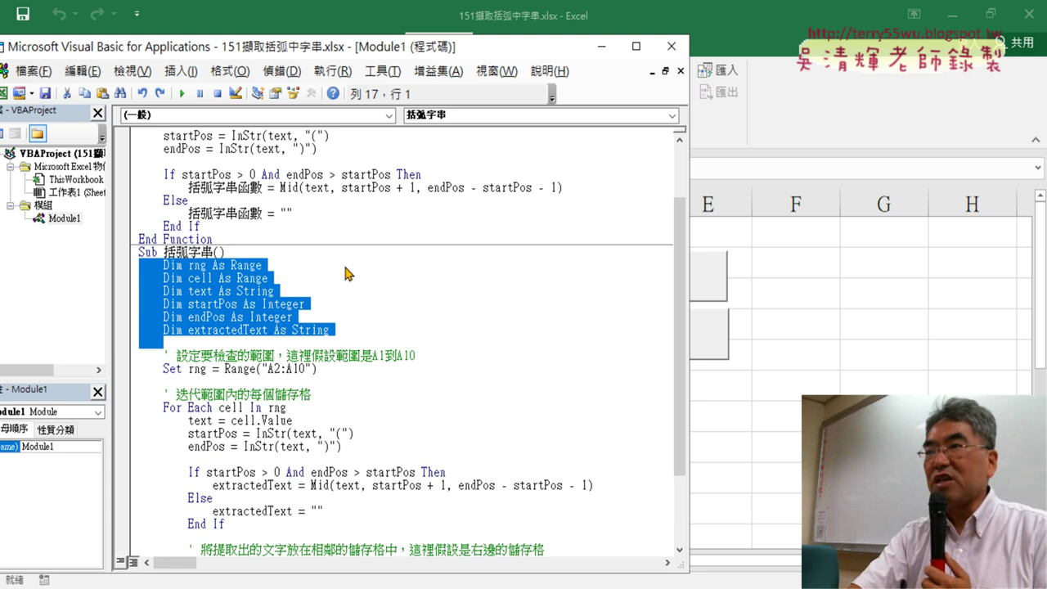
left_click(265, 269)
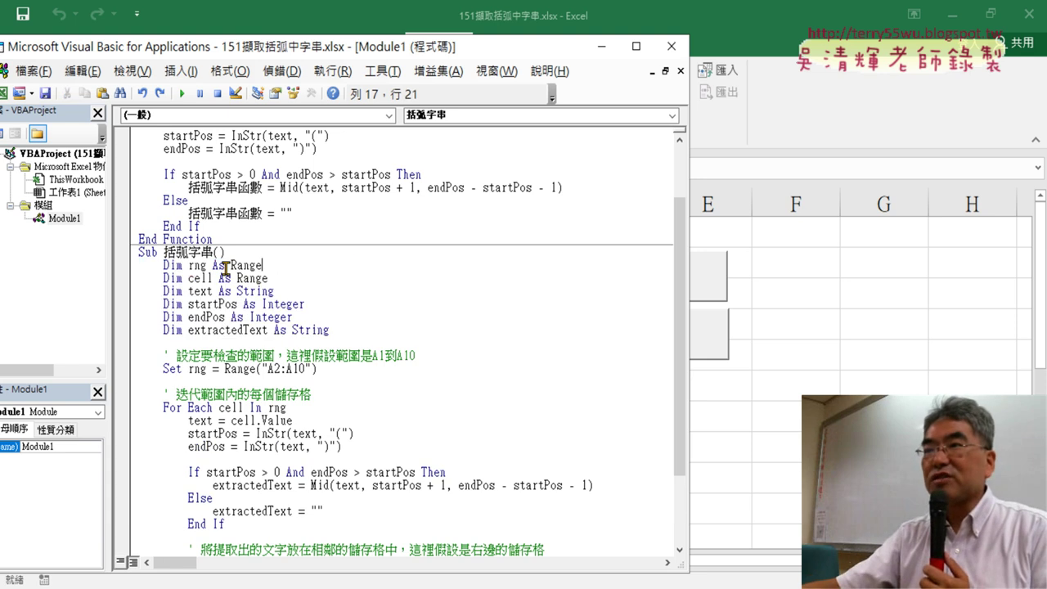
mouse_move(182, 265)
left_mouse_down()
mouse_move(161, 268)
mouse_move(192, 265)
left_mouse_up()
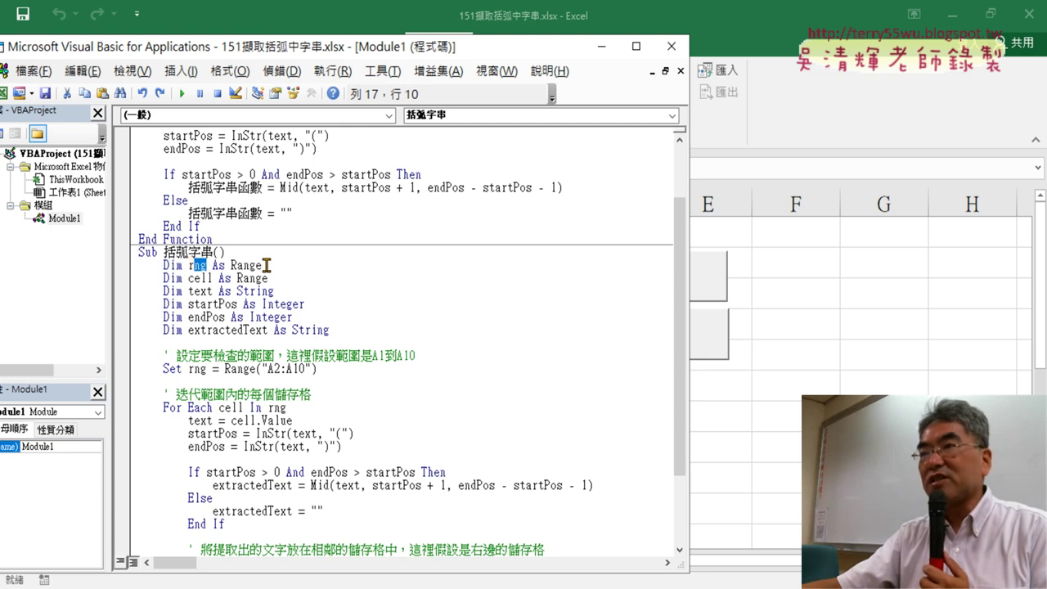
left_click_drag(263, 266, 240, 265)
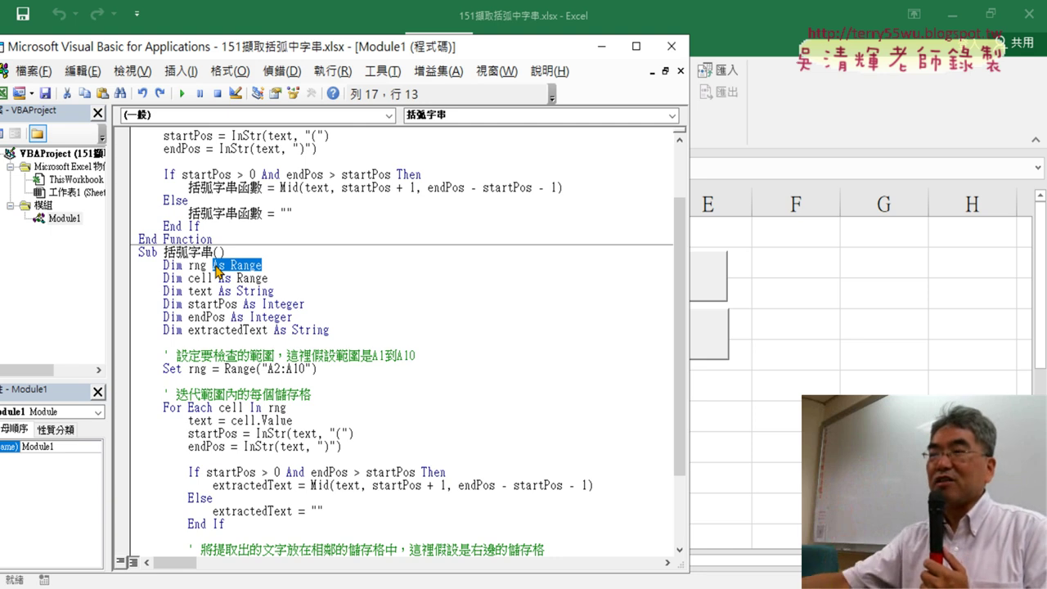
left_click_drag(329, 331, 128, 268)
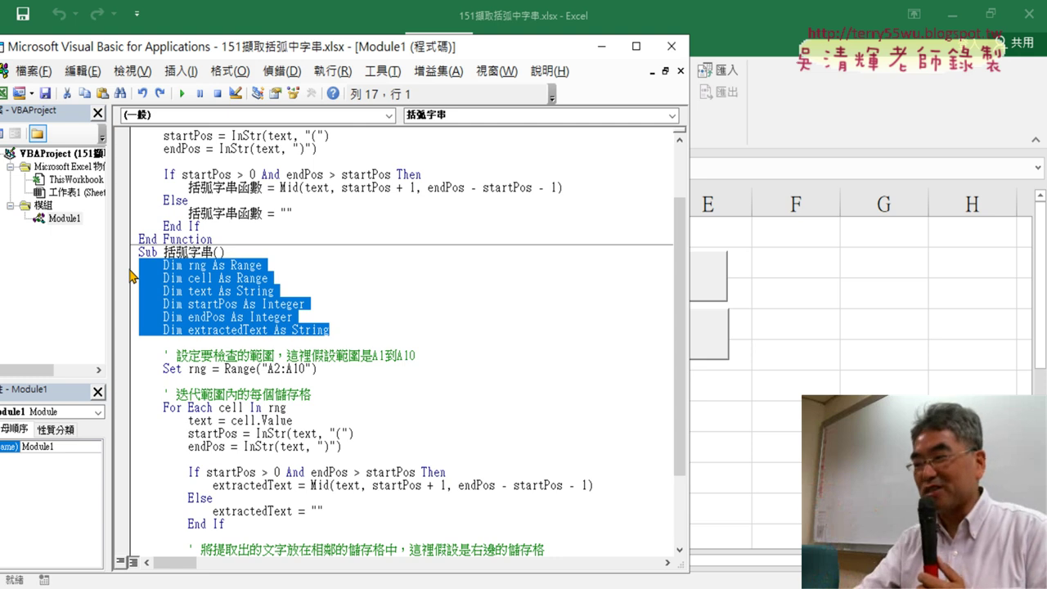
Step: Delete the Dim lines and empty lines so the macro opens with Set rng = Range("A2:A10")
key("Delete")
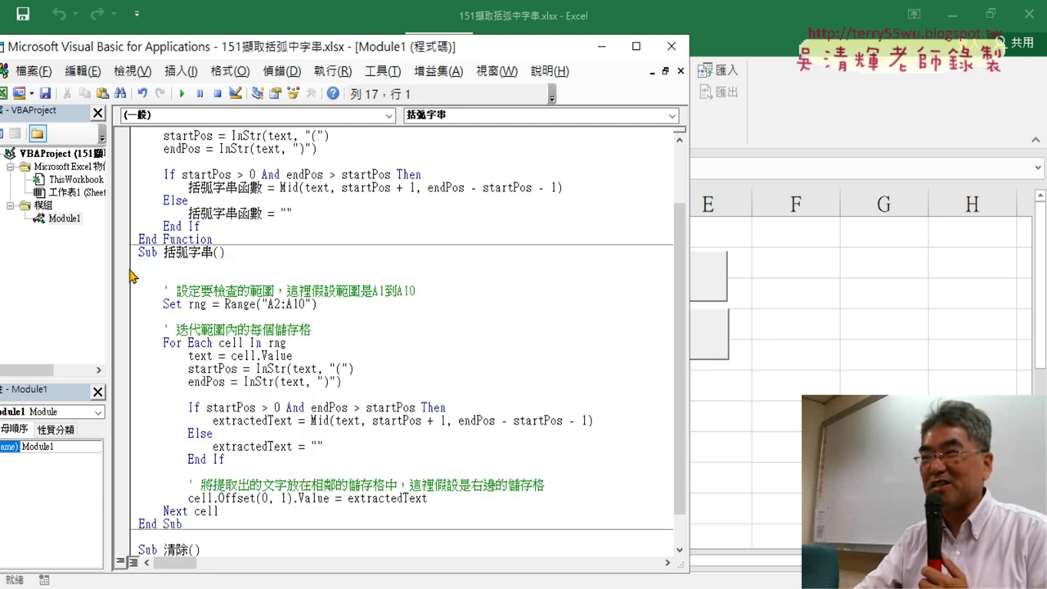
key("Delete")
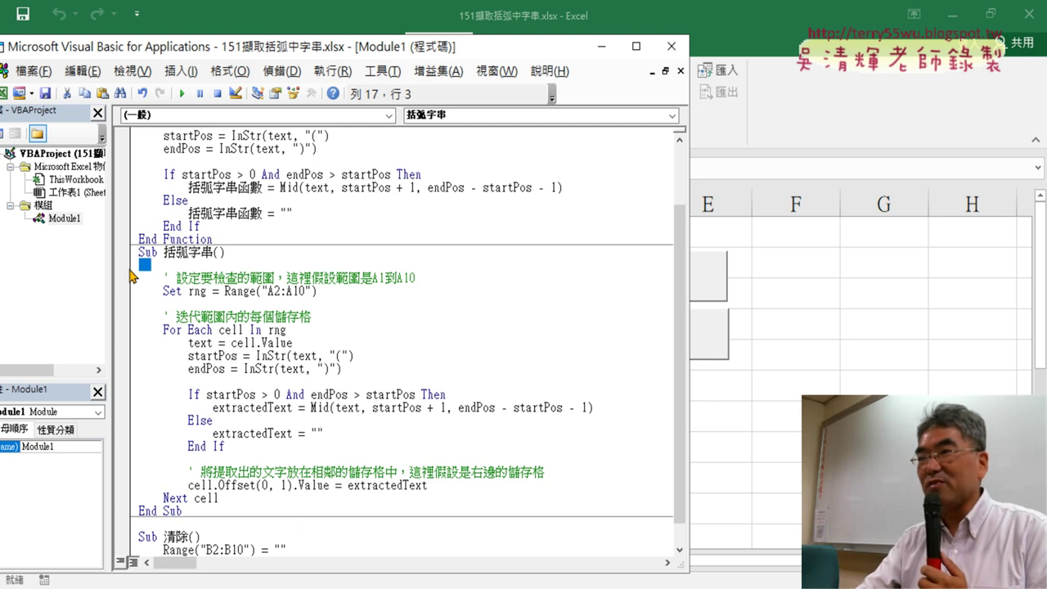
key("Delete")
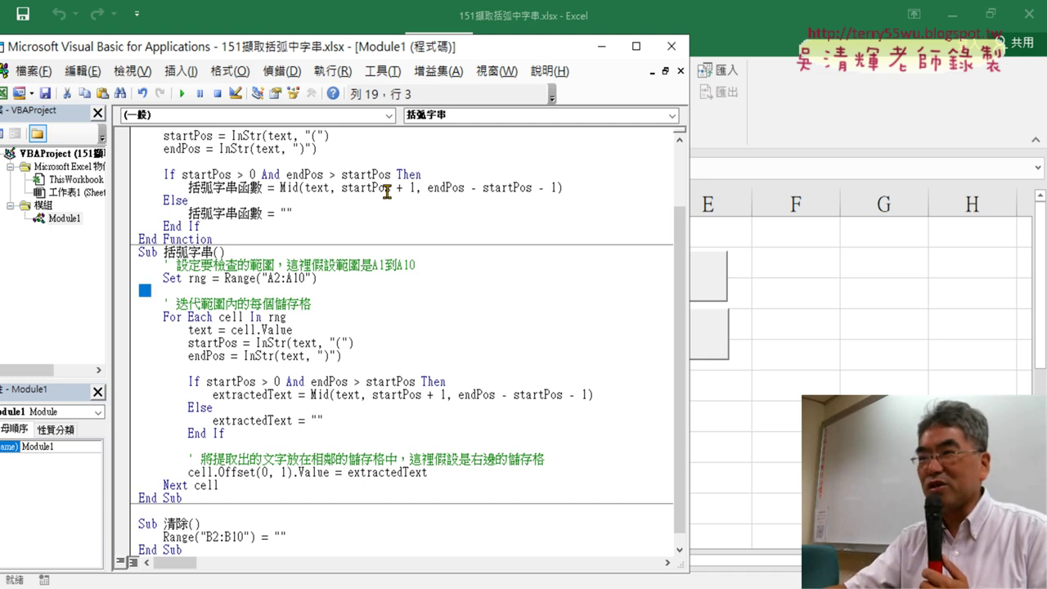
key("Delete")
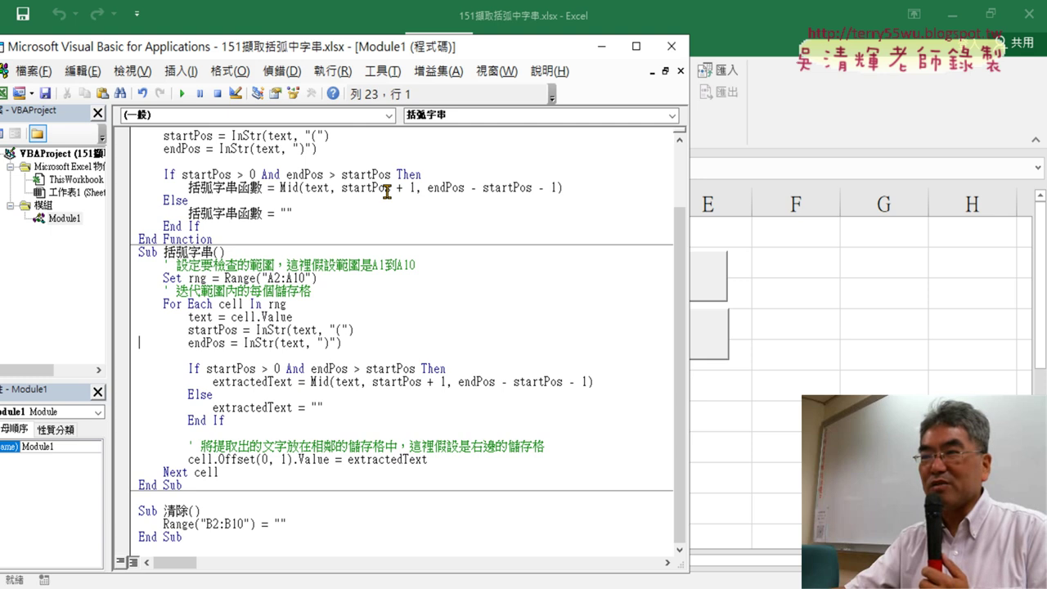
key("shift+End")
key("Delete")
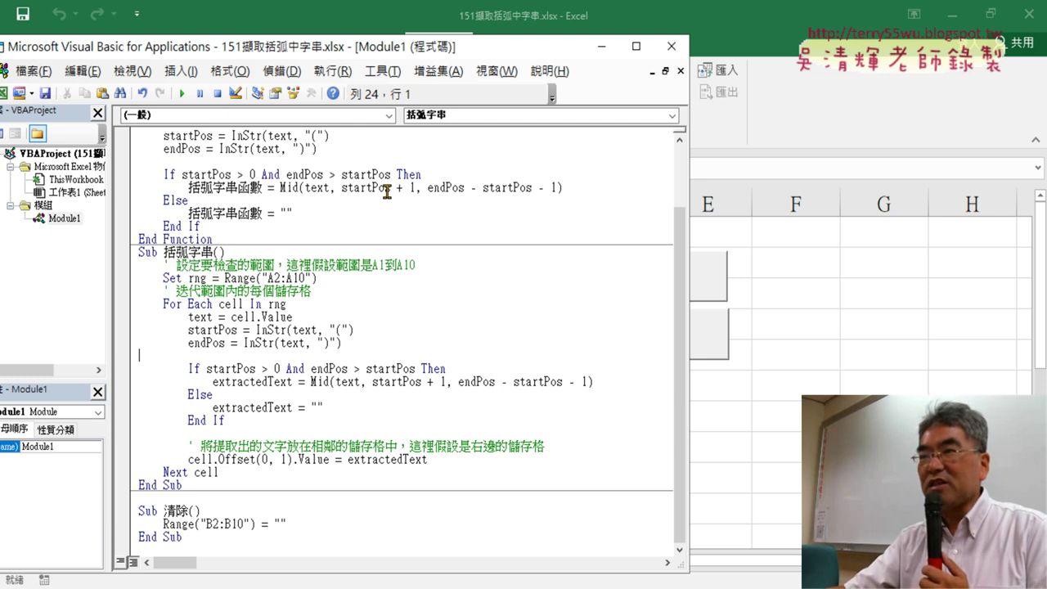
key("Delete")
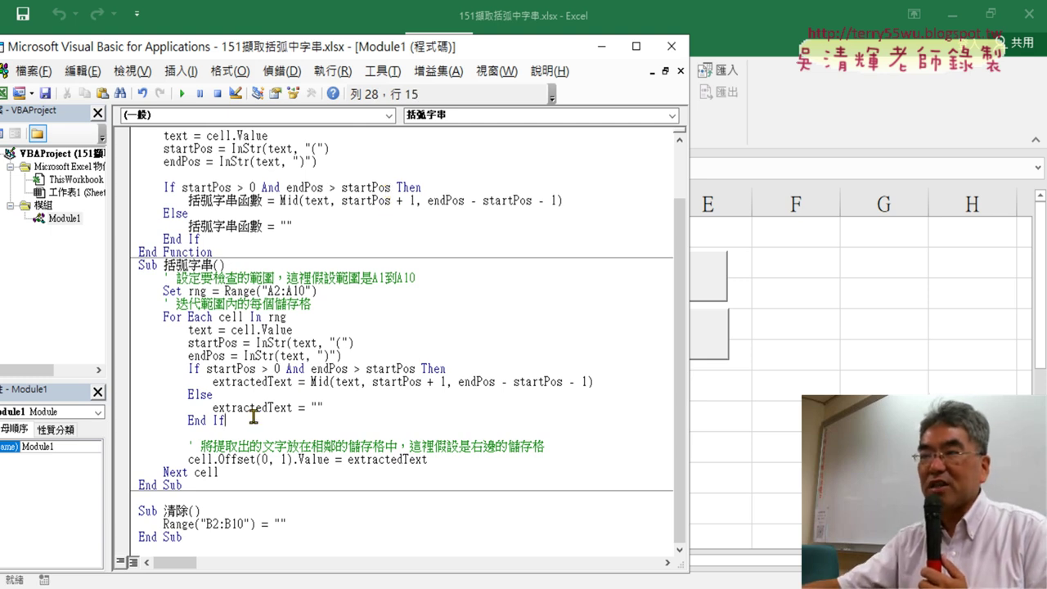
key("Delete")
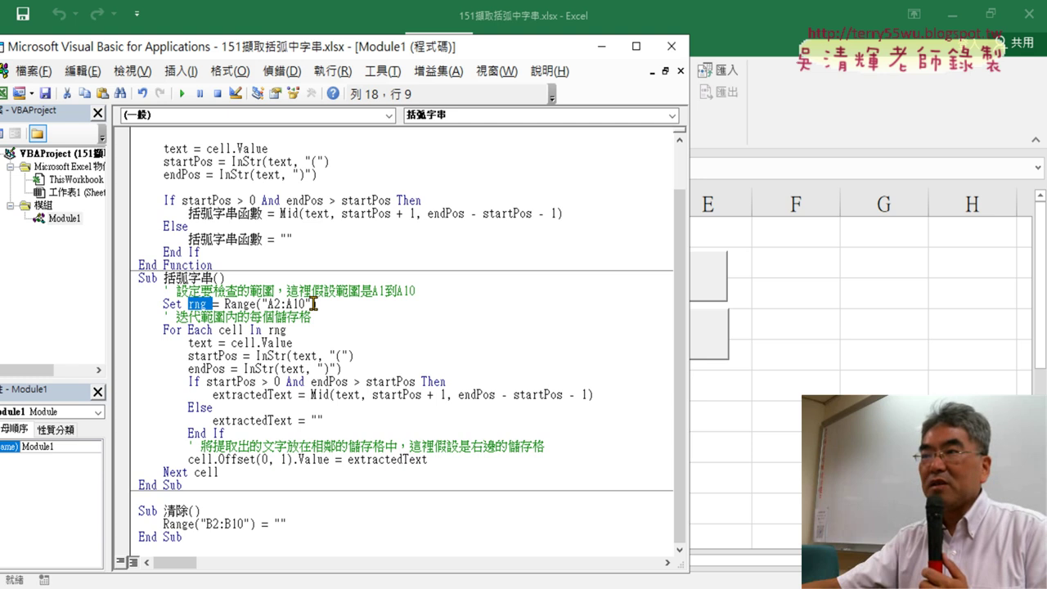
left_click_drag(317, 304, 224, 303)
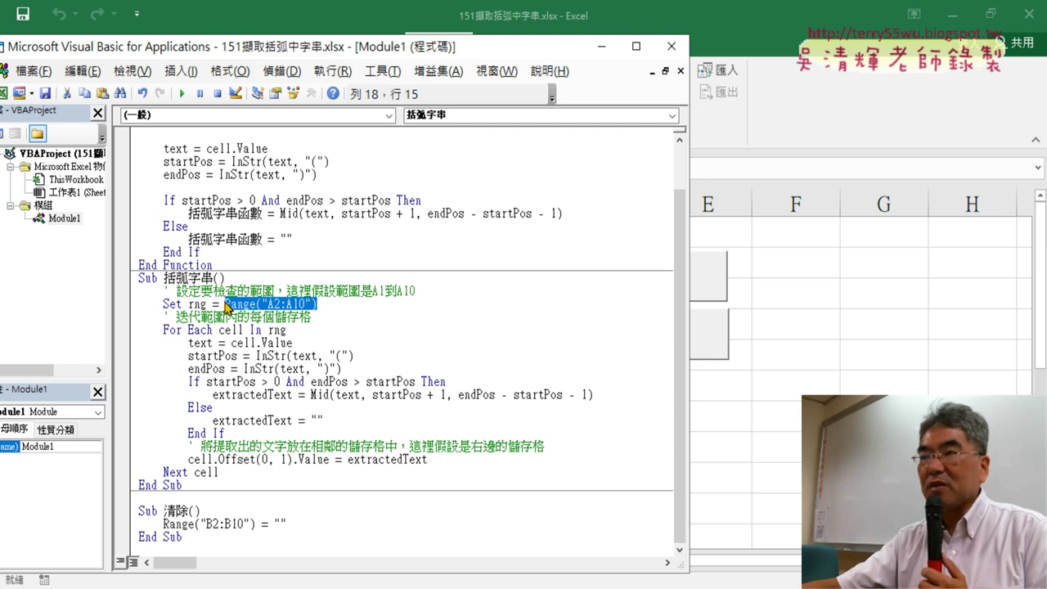
left_click_drag(188, 303, 197, 303)
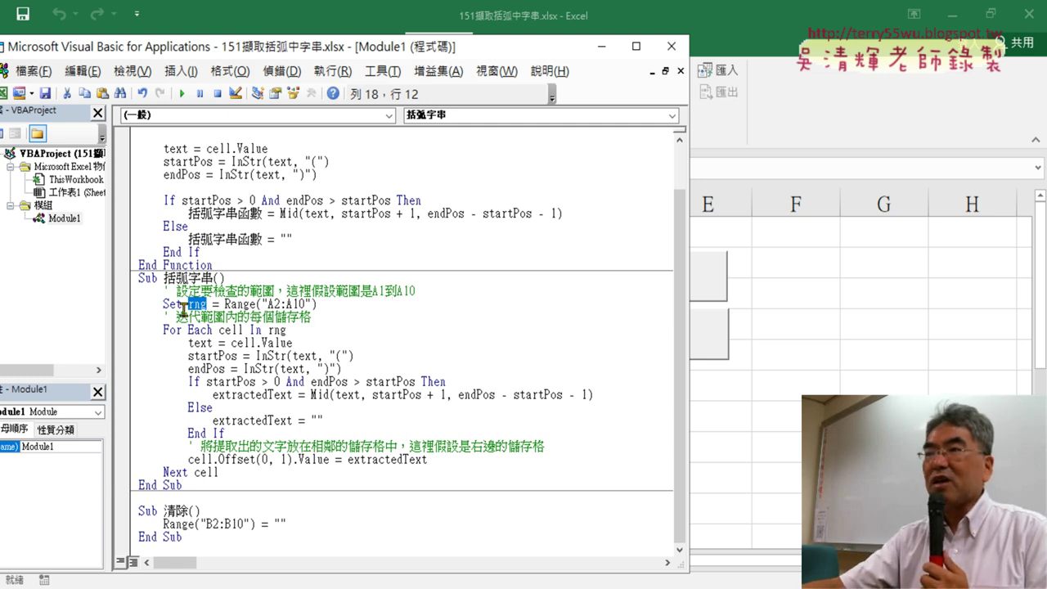
Step: Highlight For Each, Range("A2:A10") and rng, then move the editor right to reveal the list
left_click_drag(163, 328, 211, 330)
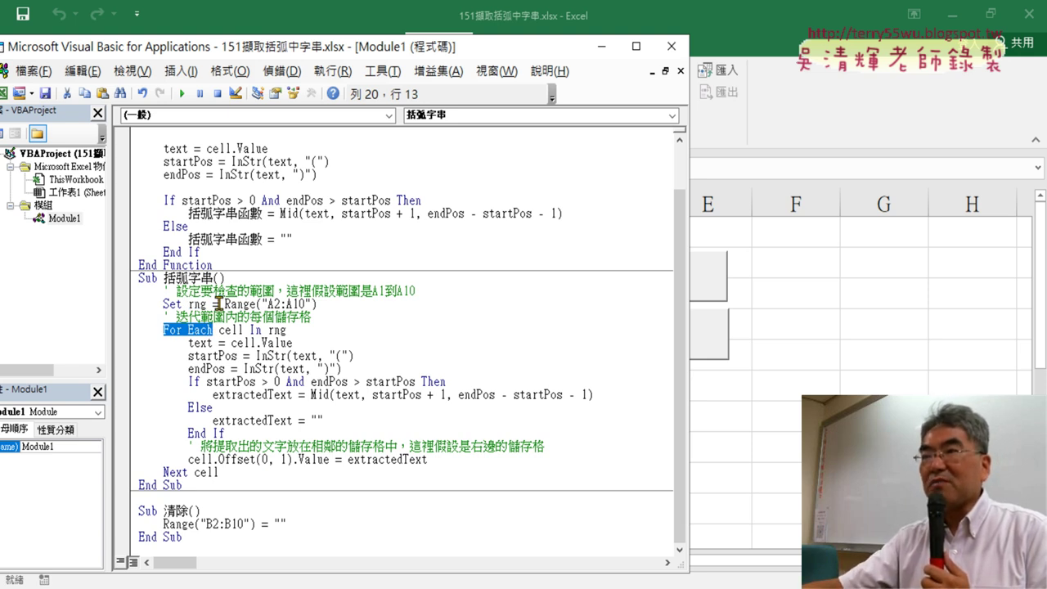
mouse_move(226, 303)
left_mouse_down()
mouse_move(320, 303)
mouse_move(268, 329)
left_mouse_up()
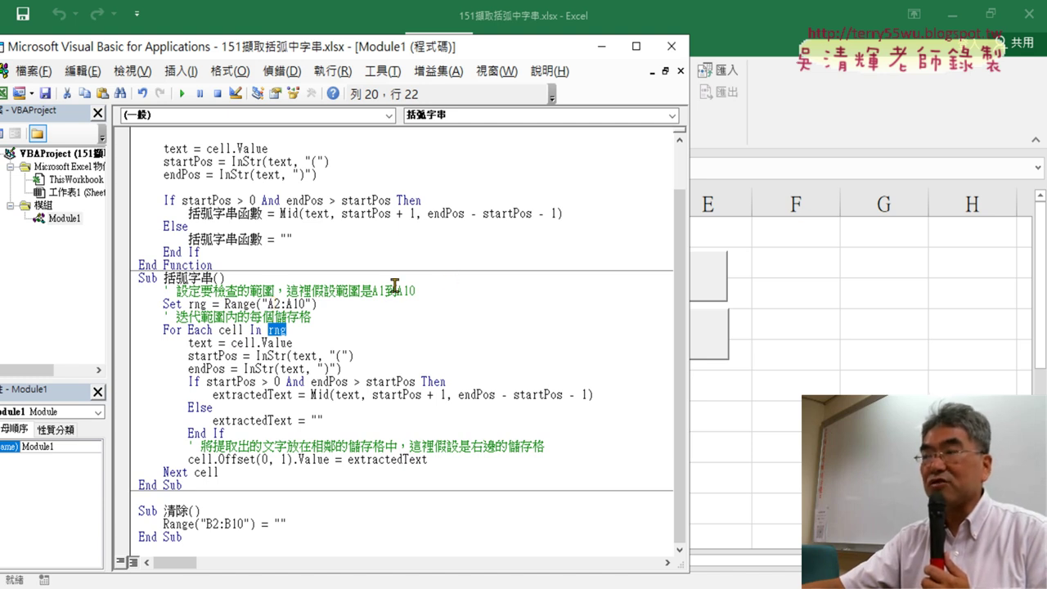
left_click_drag(268, 303, 282, 303)
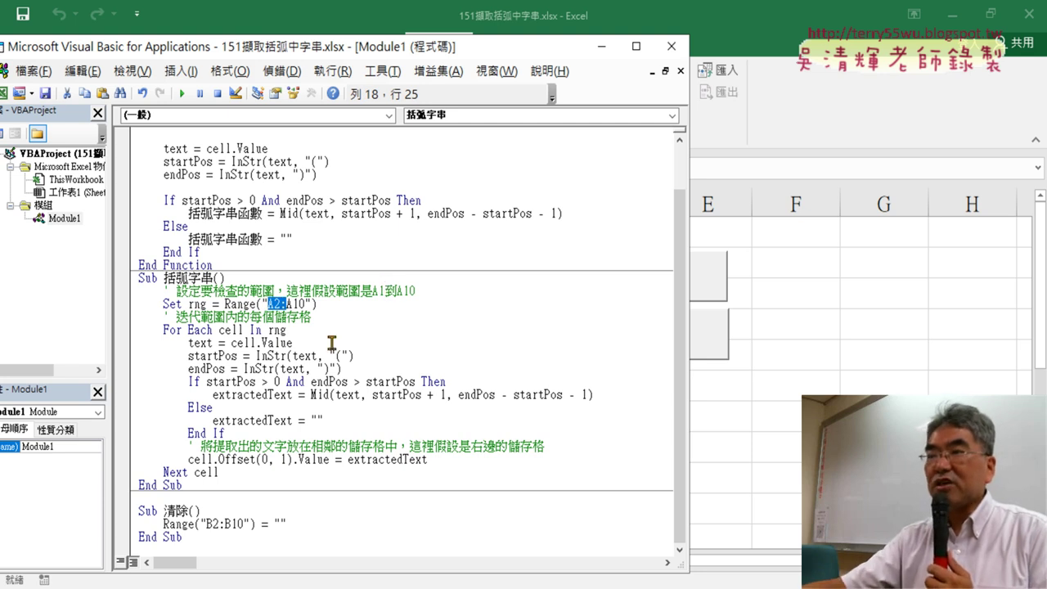
left_click_drag(287, 329, 271, 329)
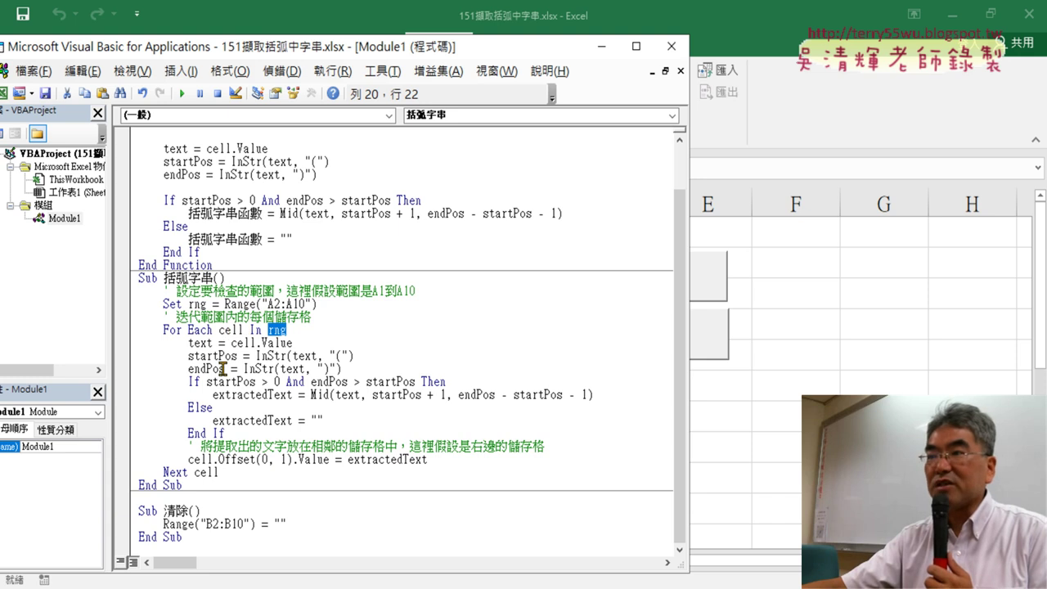
left_click_drag(433, 52, 793, 48)
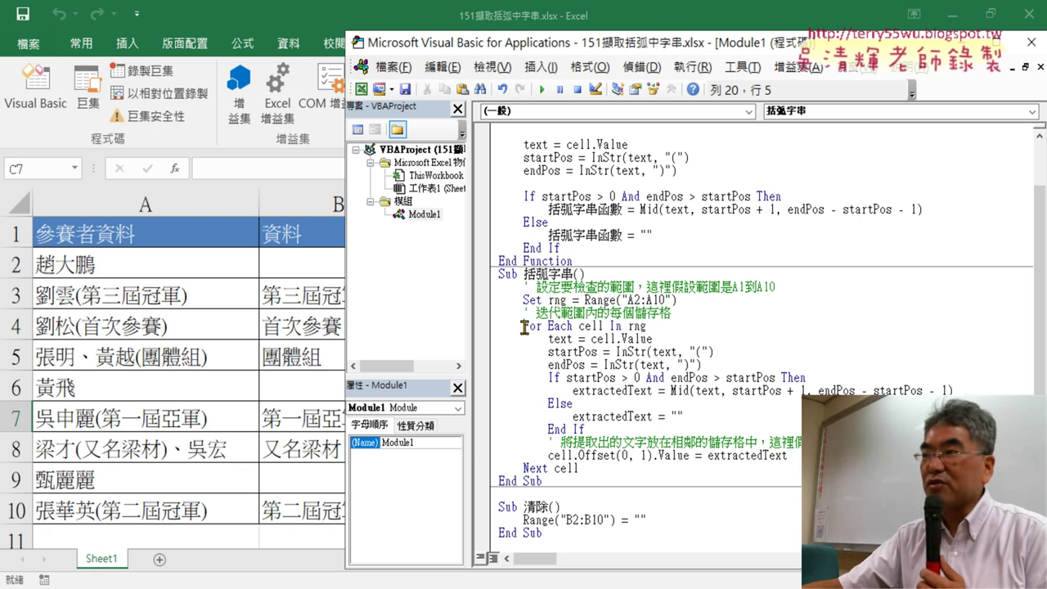
Step: Highlight the For Each line, shift the editor left, and close the VBA editor
left_click_drag(524, 325, 650, 330)
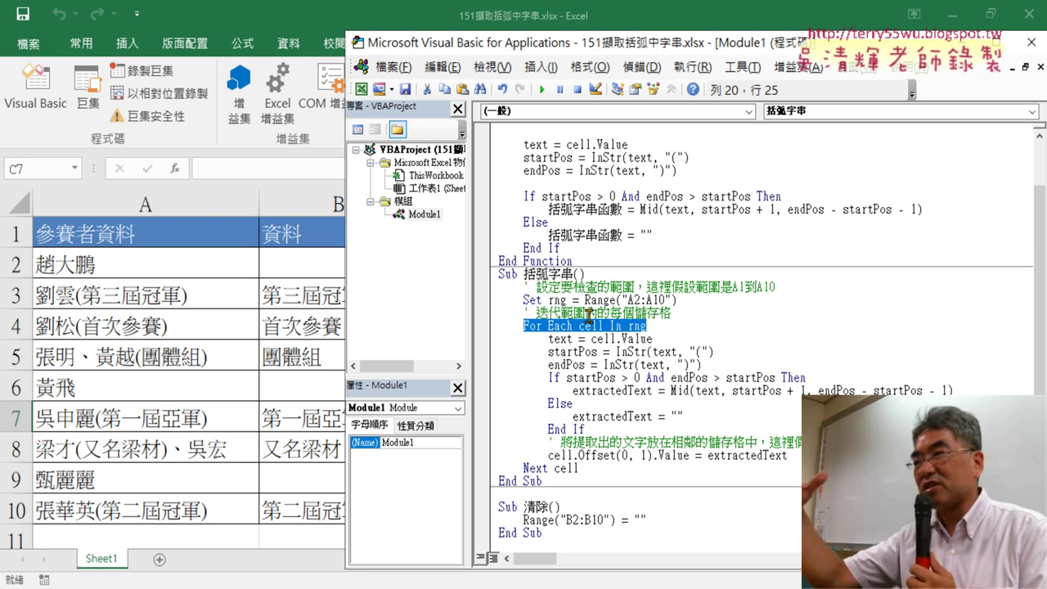
left_click_drag(752, 42, 636, 45)
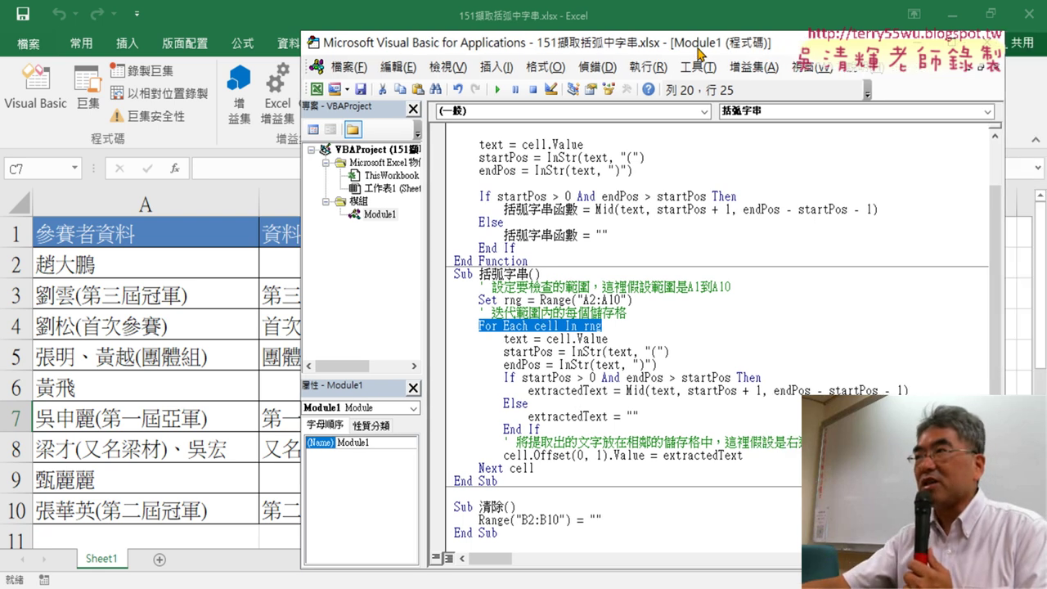
left_click(917, 43)
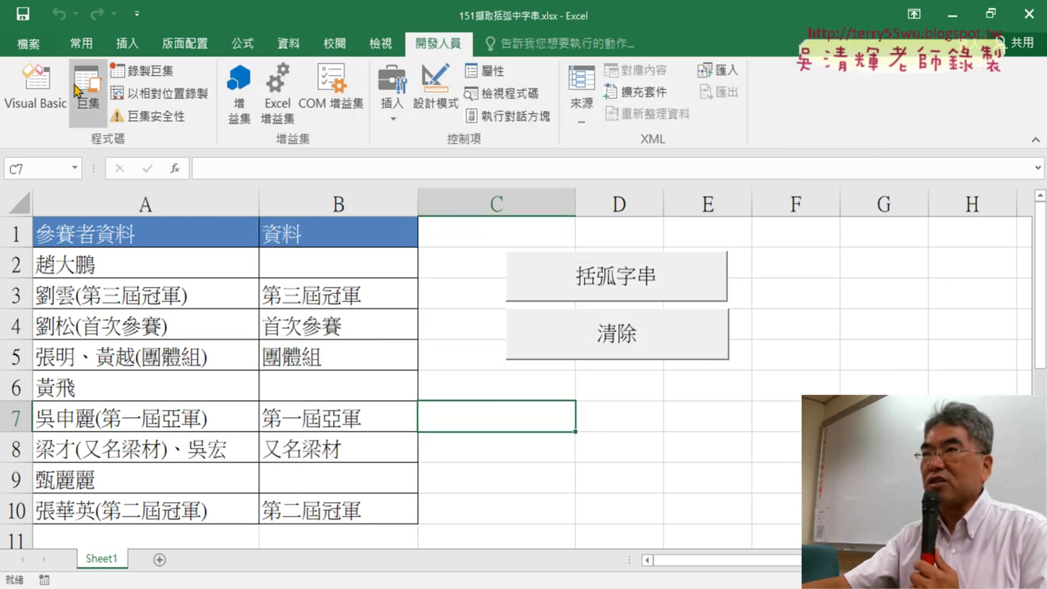
Step: Save the workbook, answering 否(N) to the macro-free warning to reach the Save As page
left_click(24, 14)
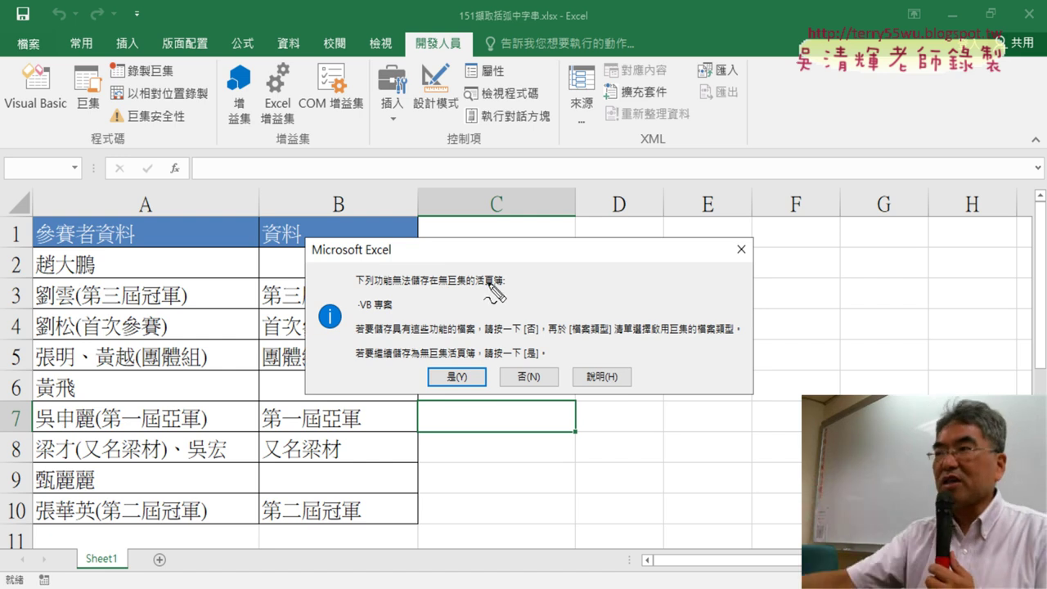
mouse_move(562, 232)
left_mouse_down()
mouse_move(543, 260)
mouse_move(566, 264)
left_mouse_up()
mouse_move(572, 211)
left_mouse_down()
mouse_move(574, 263)
mouse_move(591, 273)
left_mouse_up()
mouse_move(628, 234)
left_mouse_down()
mouse_move(604, 264)
mouse_move(633, 263)
mouse_move(613, 308)
mouse_move(681, 318)
left_mouse_up()
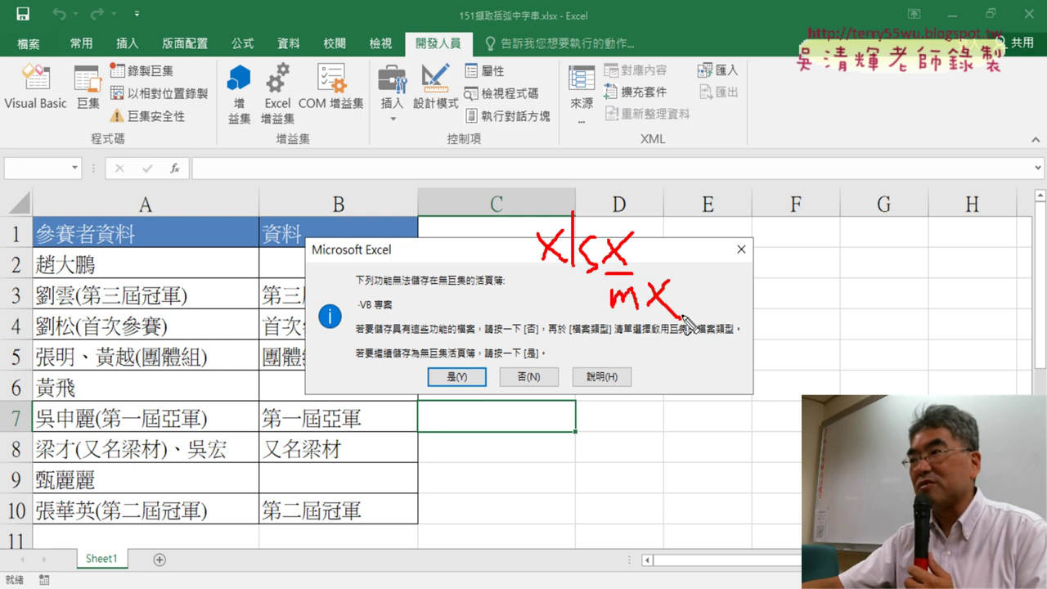
key("Escape")
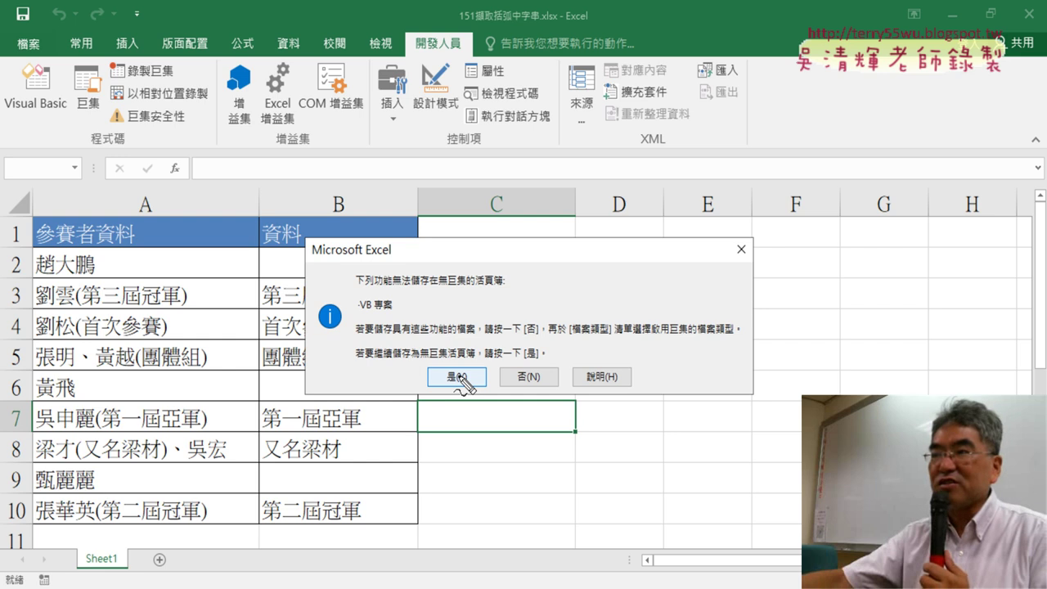
mouse_move(417, 400)
left_mouse_down()
mouse_move(419, 359)
mouse_move(491, 370)
mouse_move(491, 391)
mouse_move(417, 400)
left_mouse_up()
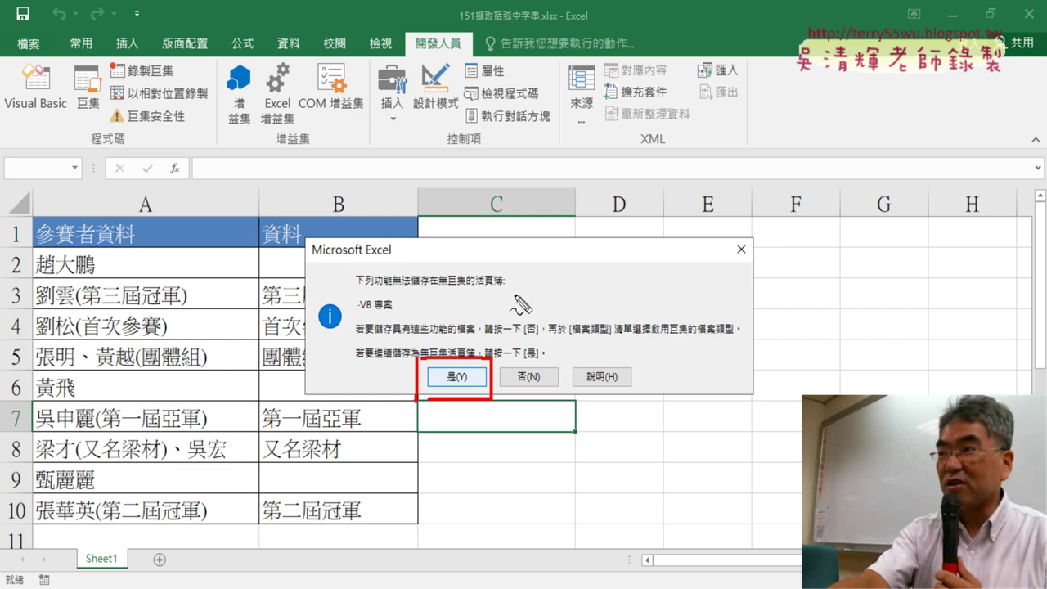
key("Escape")
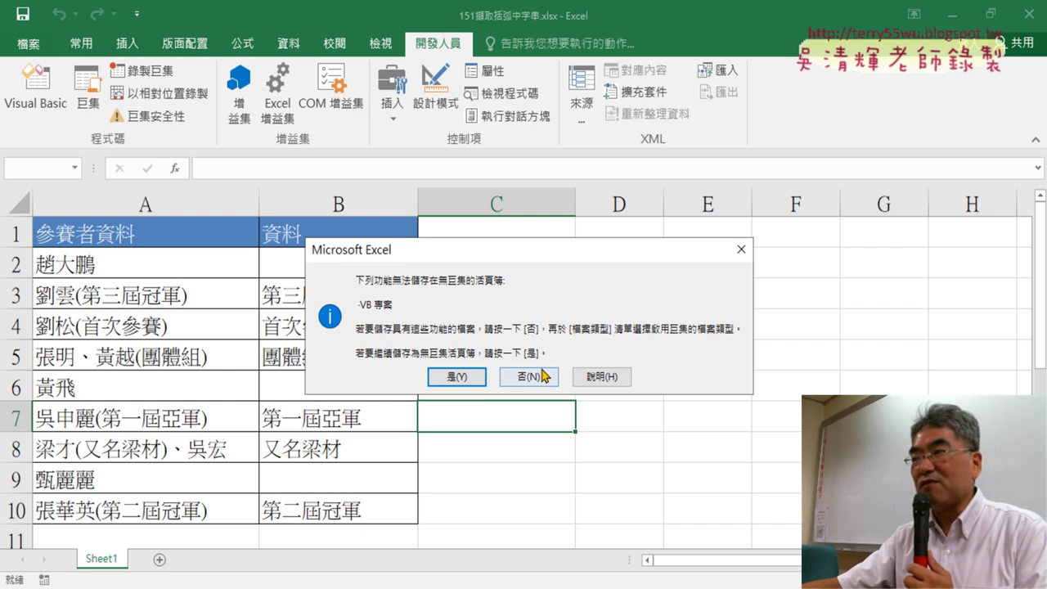
left_click(528, 376)
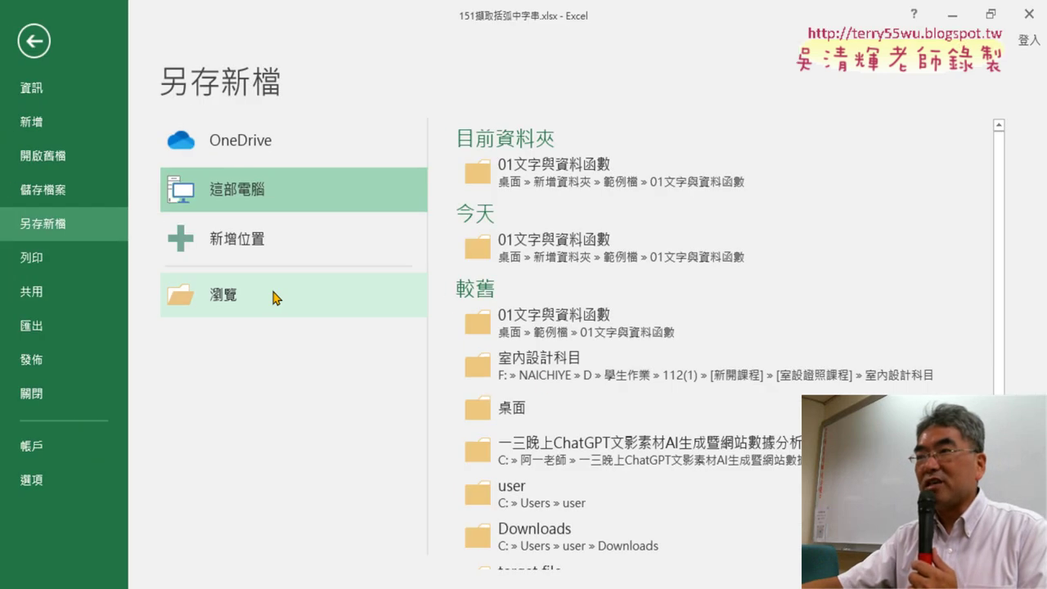
Step: Save as 151擷取括弧中字串.xlsm using type Excel 啟用巨集的活頁簿 (*.xlsm)
left_click(274, 298)
left_click(421, 312)
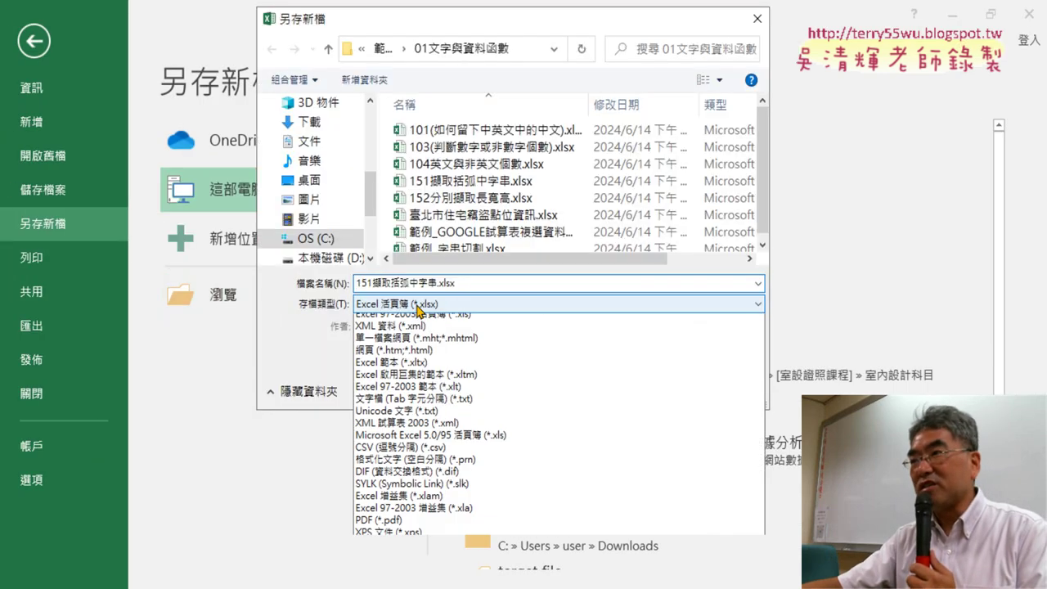
left_click(421, 333)
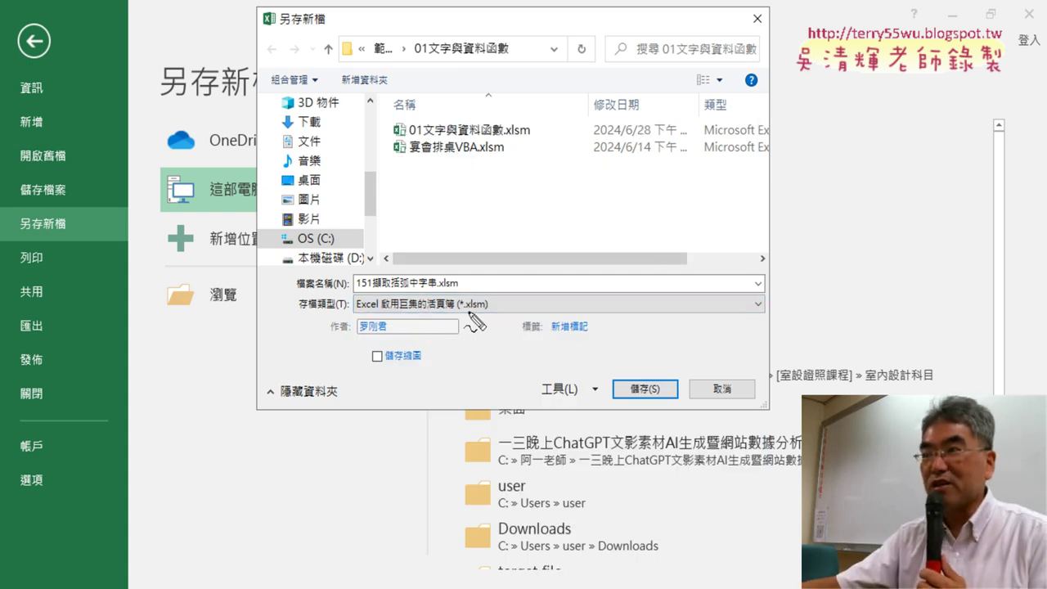
mouse_move(490, 312)
left_mouse_down()
mouse_move(345, 314)
mouse_move(499, 317)
left_mouse_up()
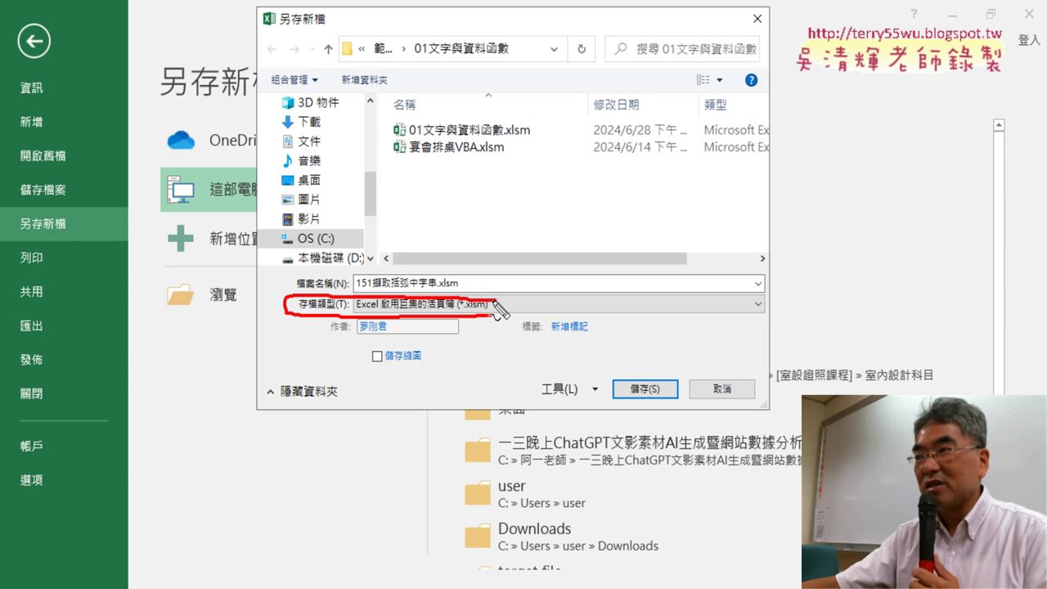
key("Escape")
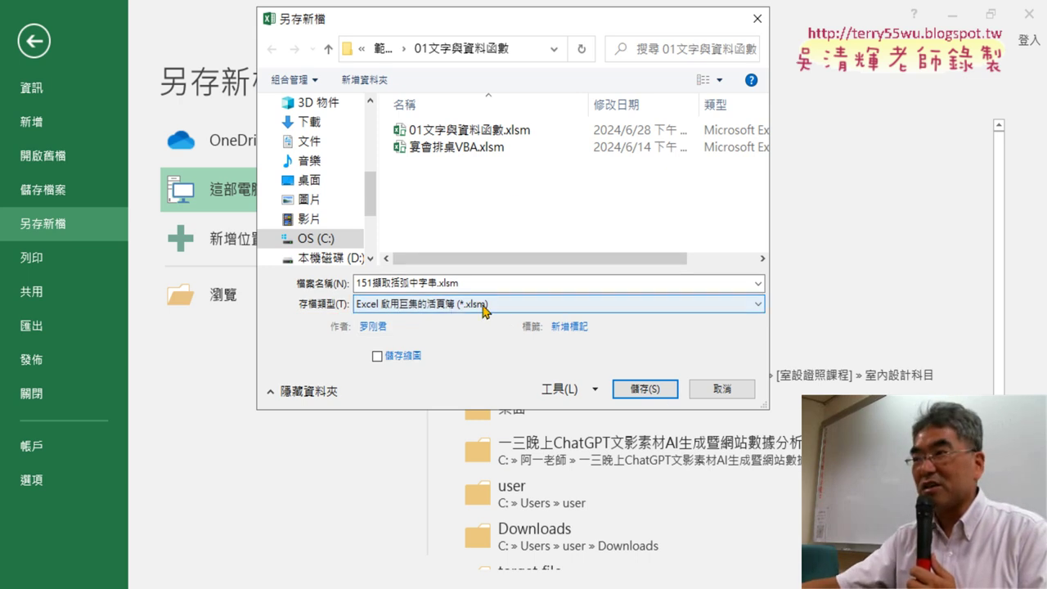
left_click(644, 388)
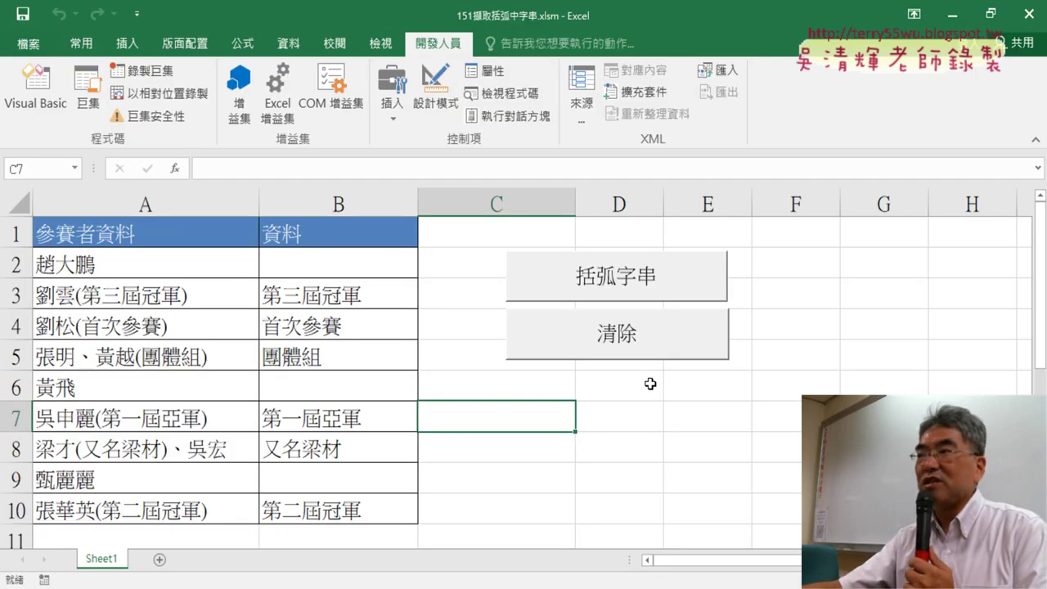
Step: Close Excel and open 152分別擷取長寬高.xlsx from the 01文字與資料函數 folder
left_click(1028, 15)
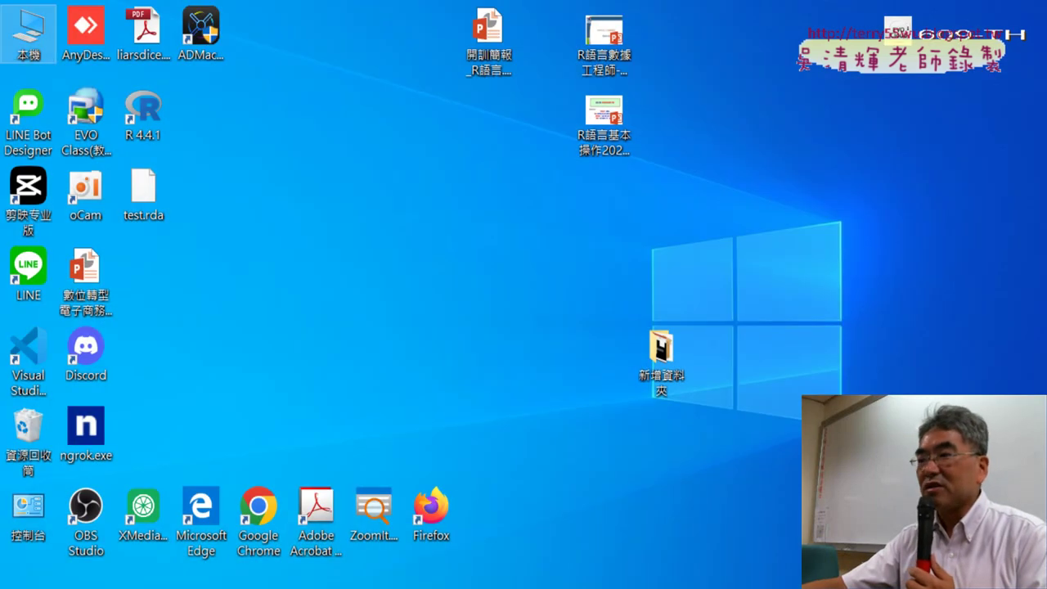
key("alt+Tab")
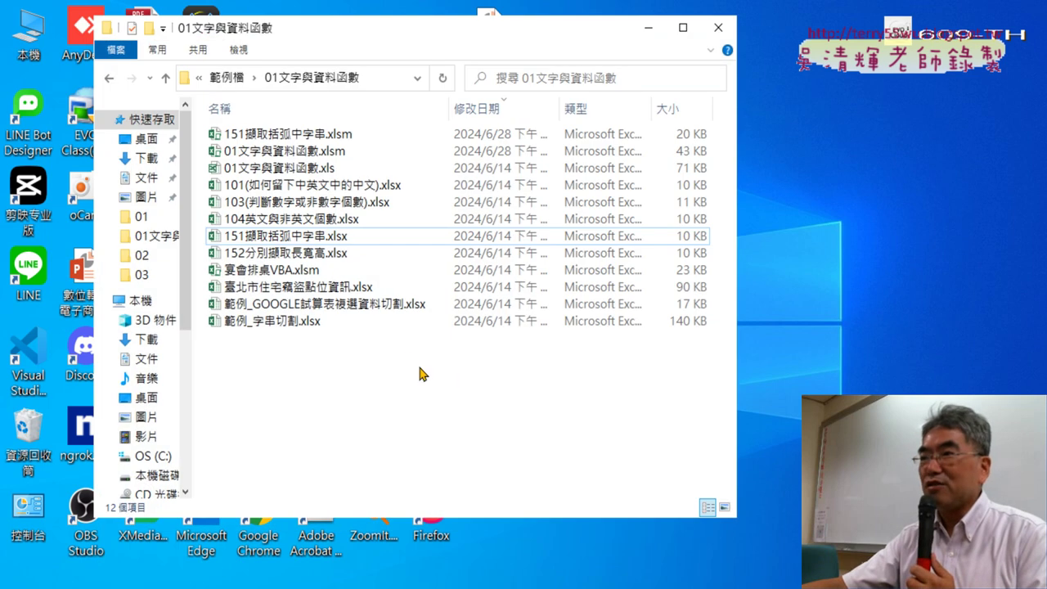
left_click(323, 237)
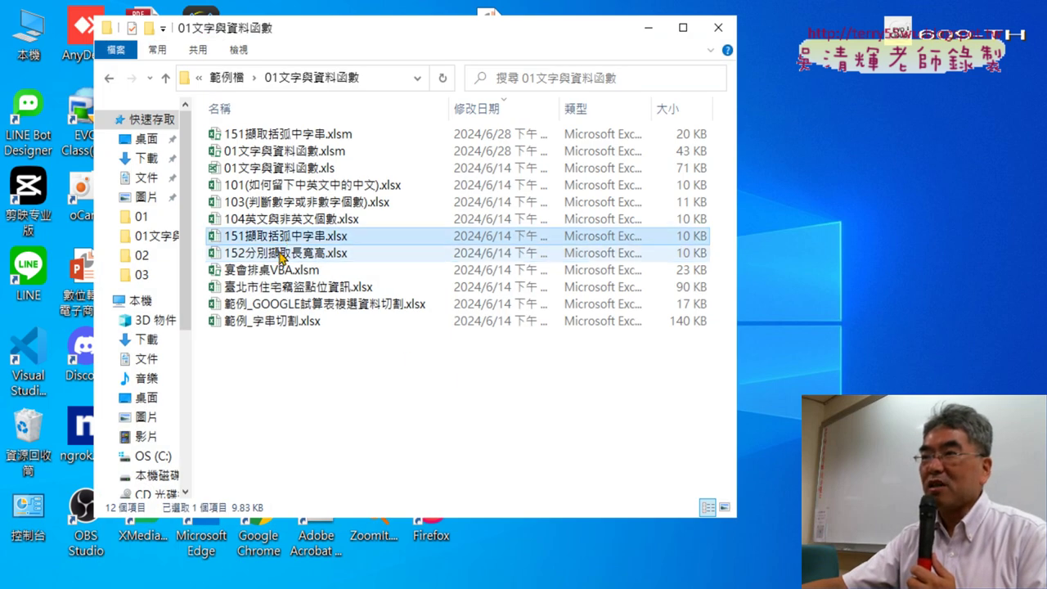
left_click(280, 255)
left_click(296, 236)
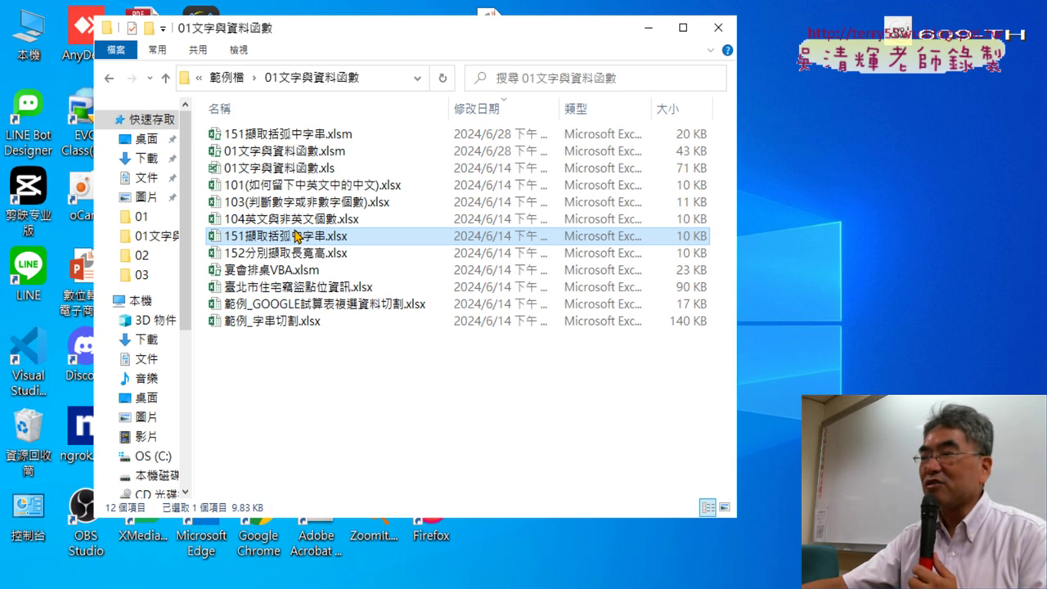
double_click(301, 254)
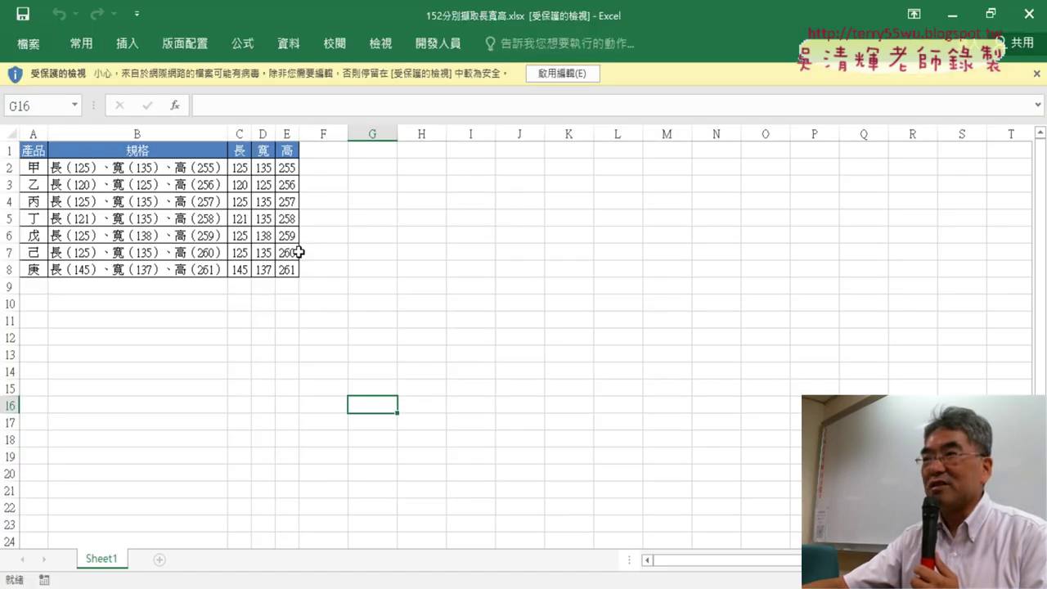
Step: Enable editing, then select and delete the 長, 寬, 高 formula results in C2:E8
left_click(562, 73)
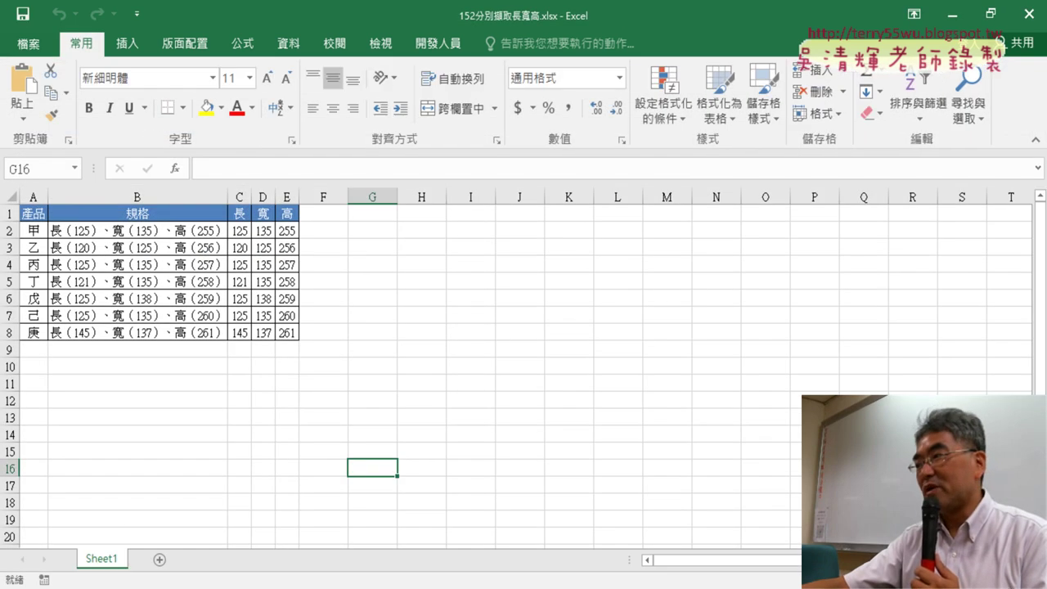
scroll(602, 381, "up", 1)
scroll(601, 381, "up", 1)
scroll(601, 381, "up", 1)
scroll(602, 381, "up", 1)
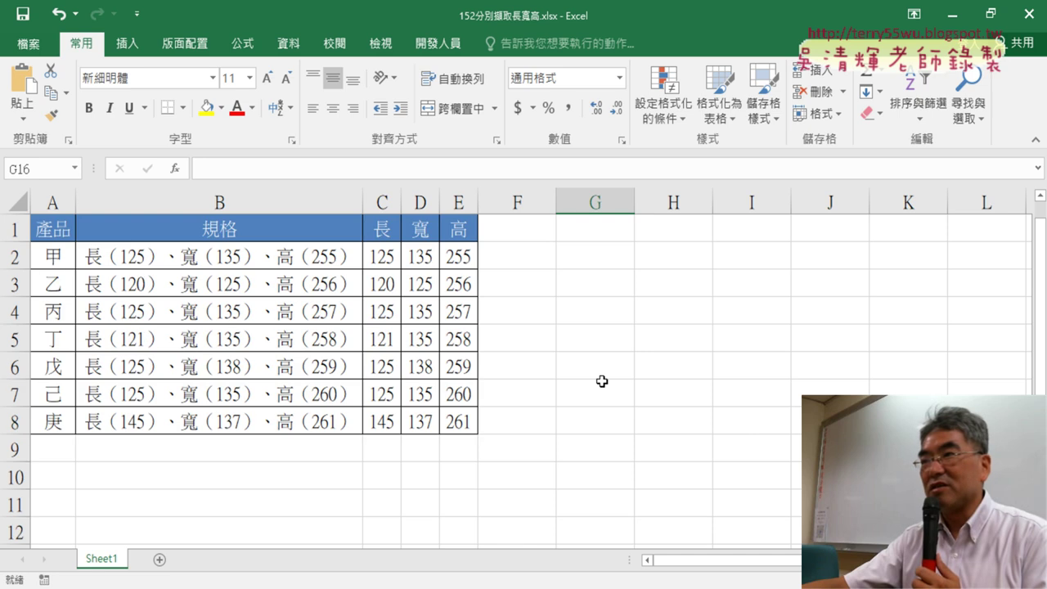
left_click(142, 253)
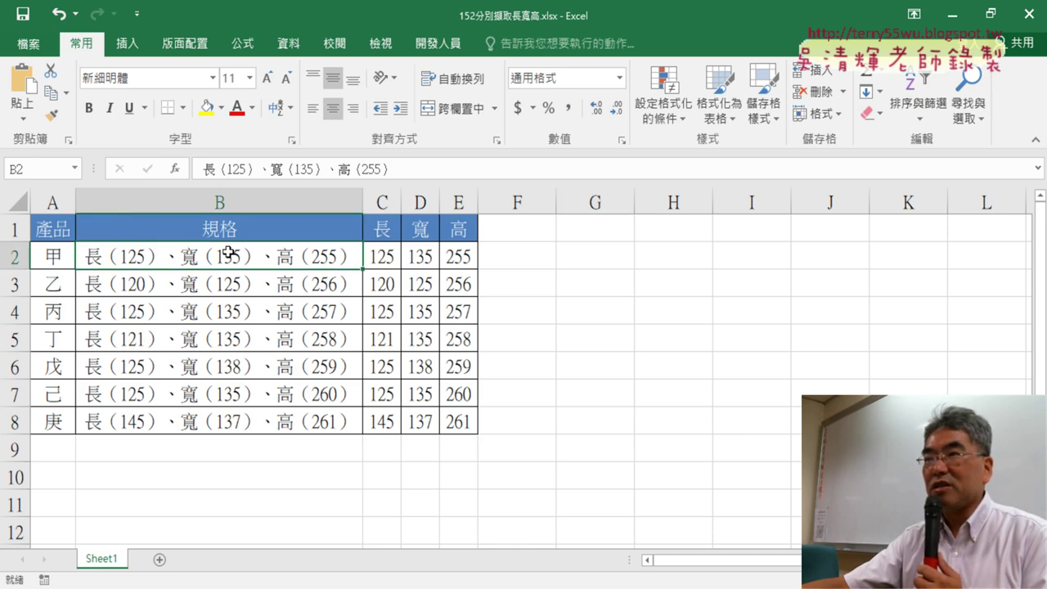
left_click_drag(386, 256, 462, 419)
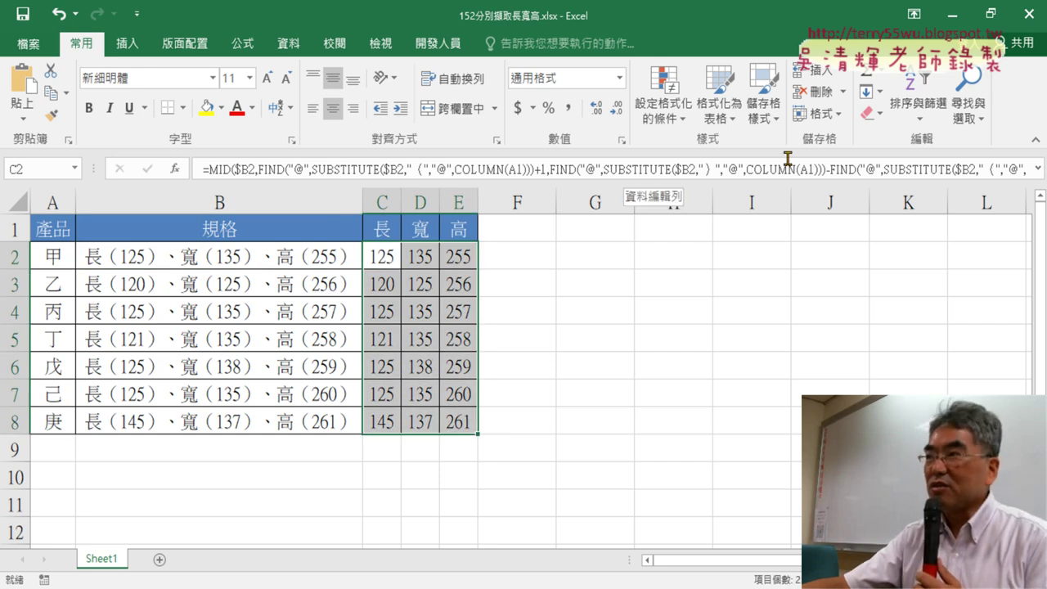
left_click(1039, 169)
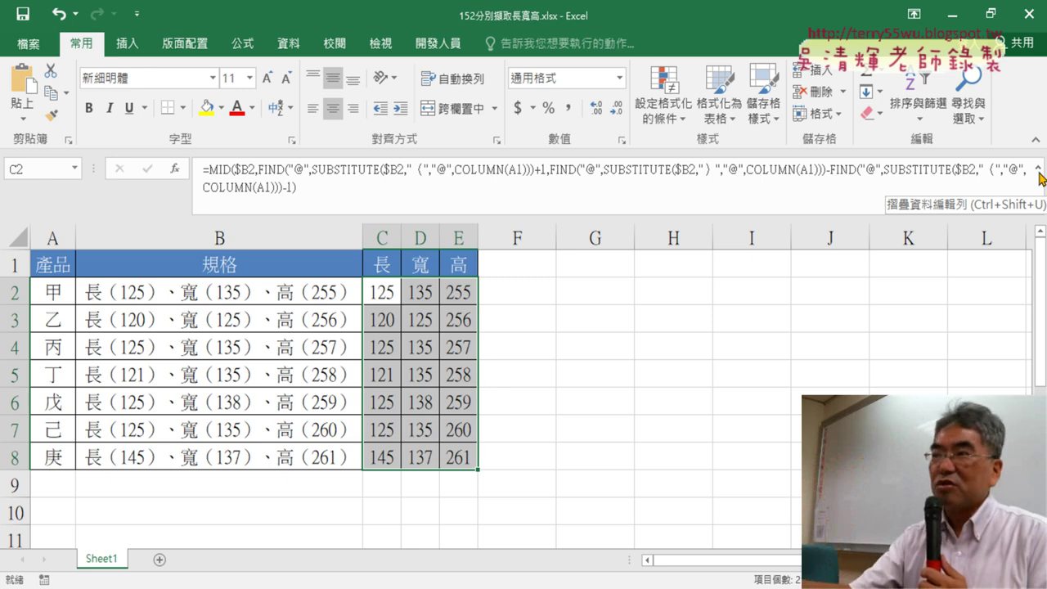
key("Delete")
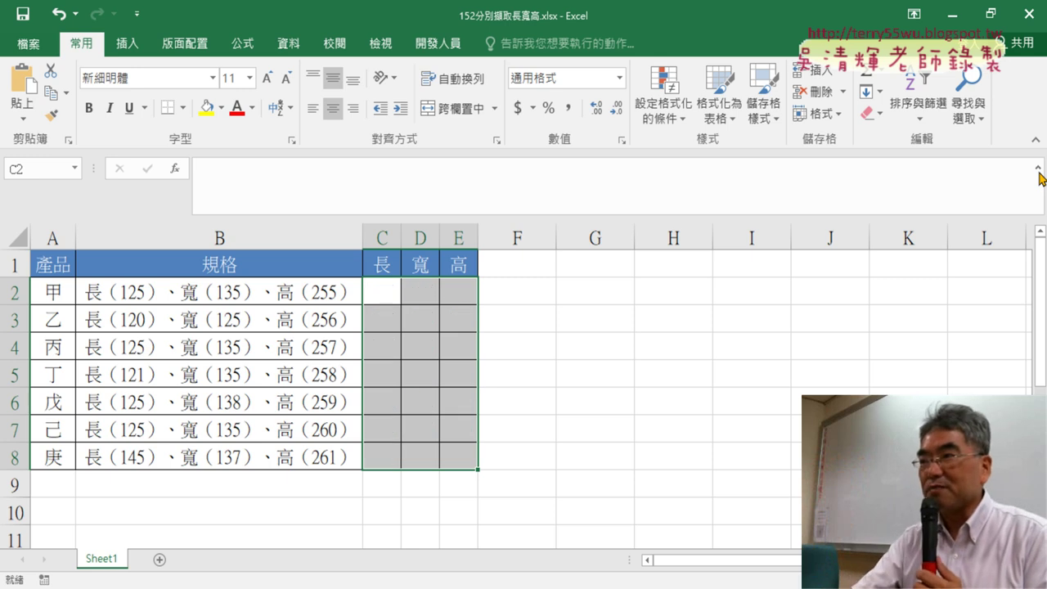
Step: Deselect the cleared range, collapse the formula bar to one line, and select B2's specification text
left_click(731, 312)
left_click(381, 297)
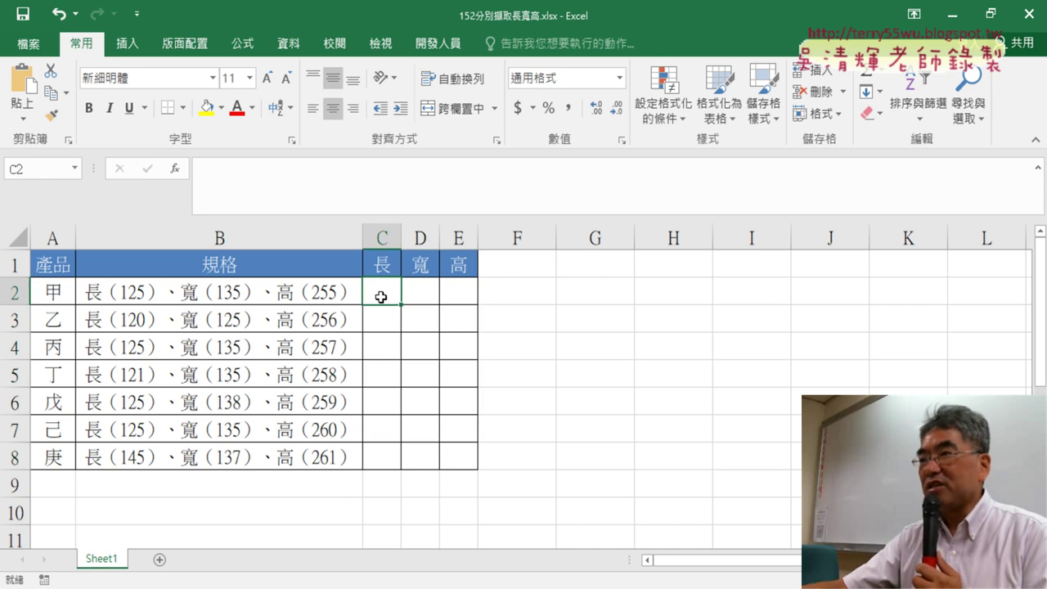
left_click(1037, 168)
left_click(130, 256)
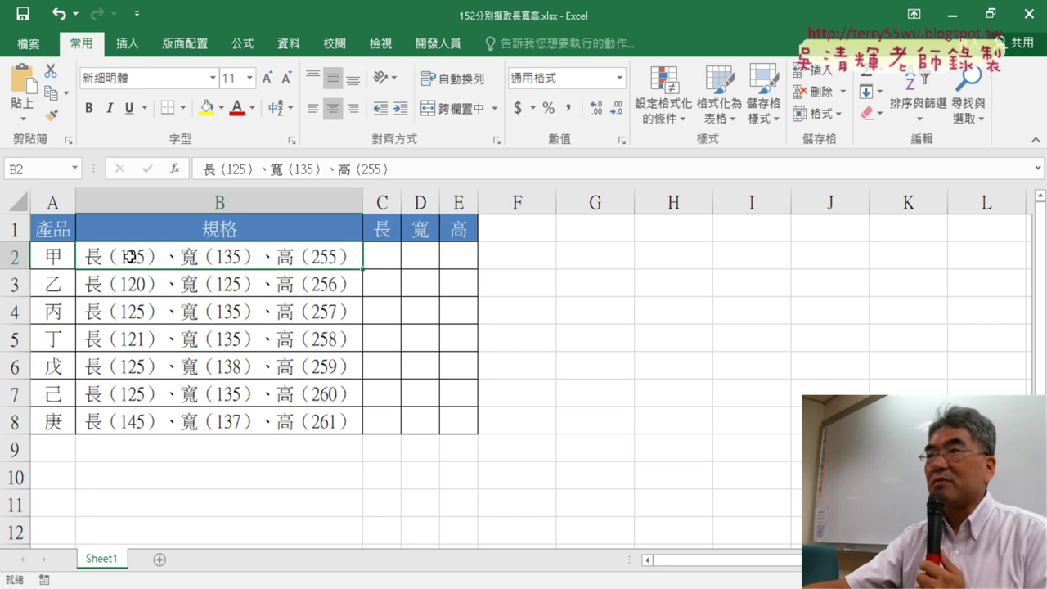
Step: Step back and forth through the empty length, width and height cells C2, D2 and E2
left_click(381, 257)
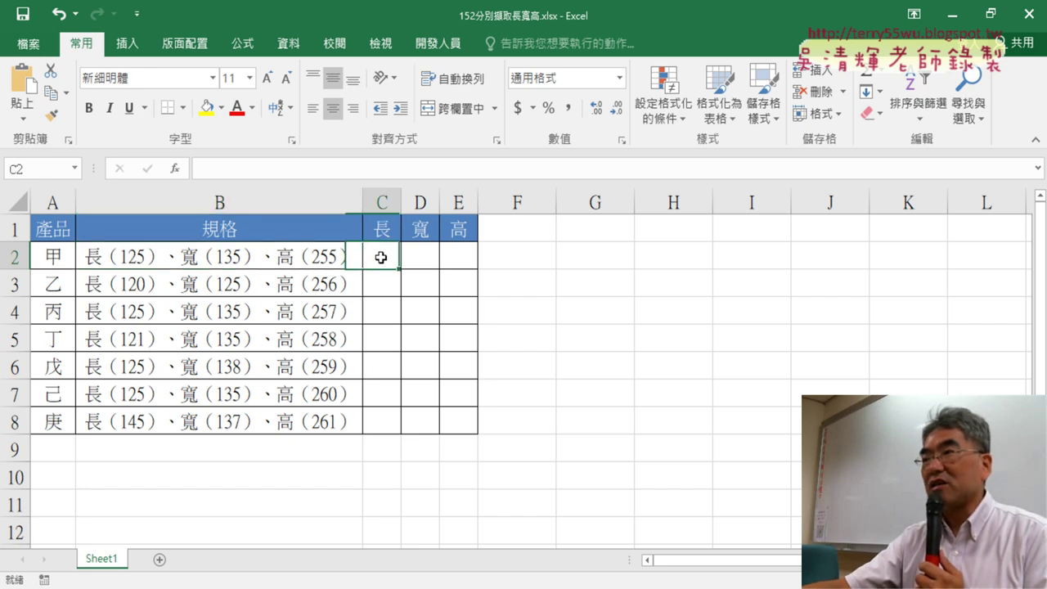
left_click(422, 259)
left_click(467, 259)
left_click(388, 259)
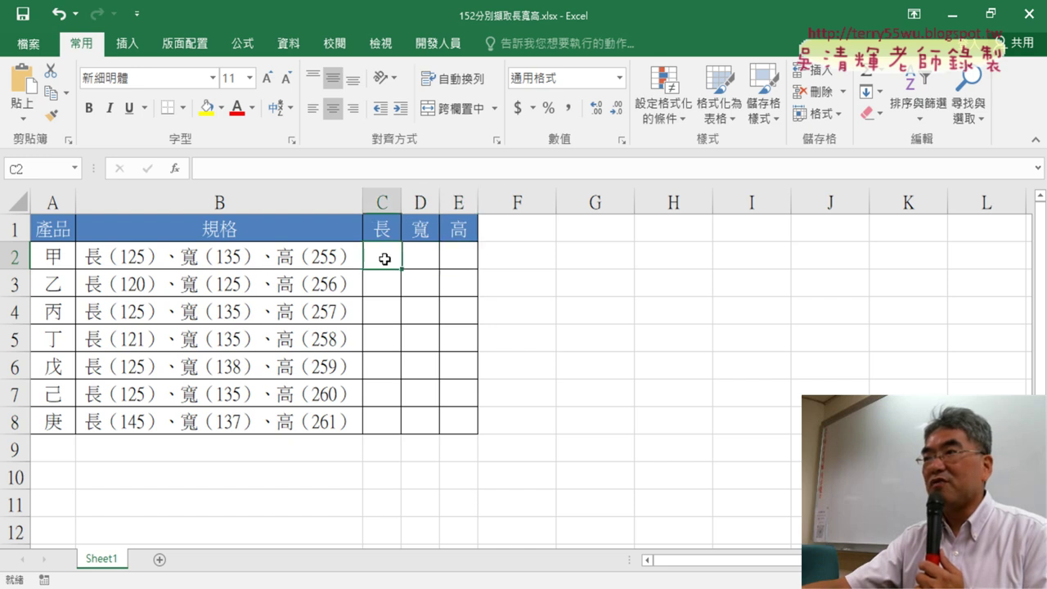
left_click(417, 257)
left_click(455, 258)
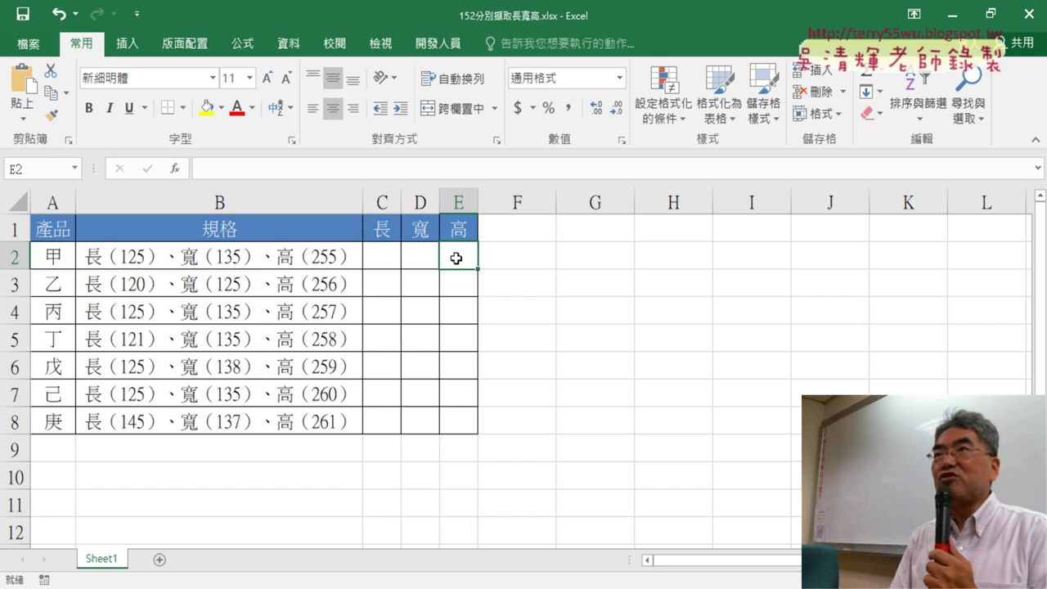
Step: Go over C2 to E2 once more, then return to the specification text in B2
left_click(380, 260)
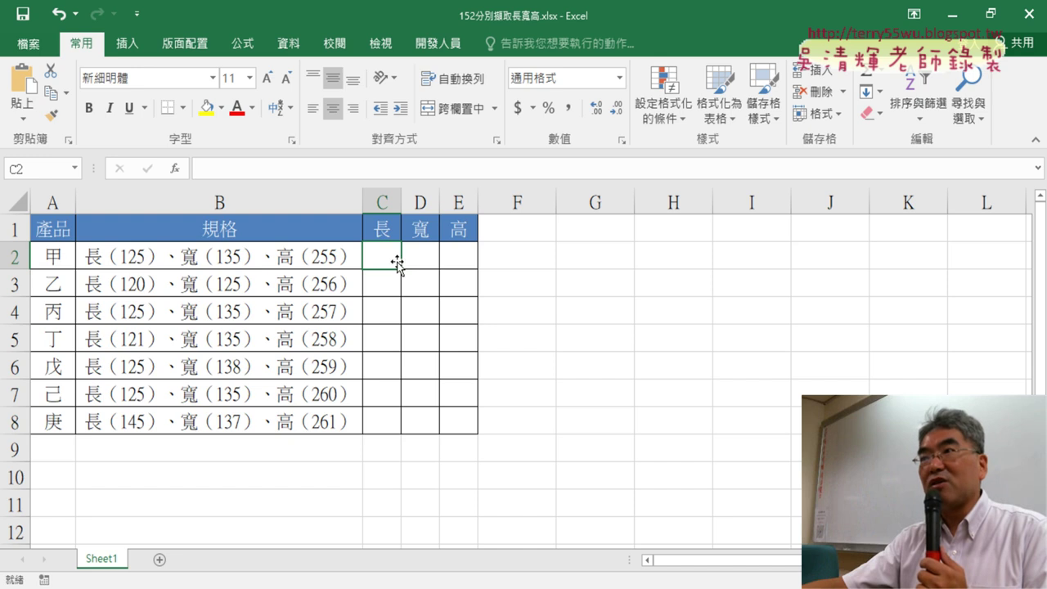
left_click(421, 260)
left_click(457, 259)
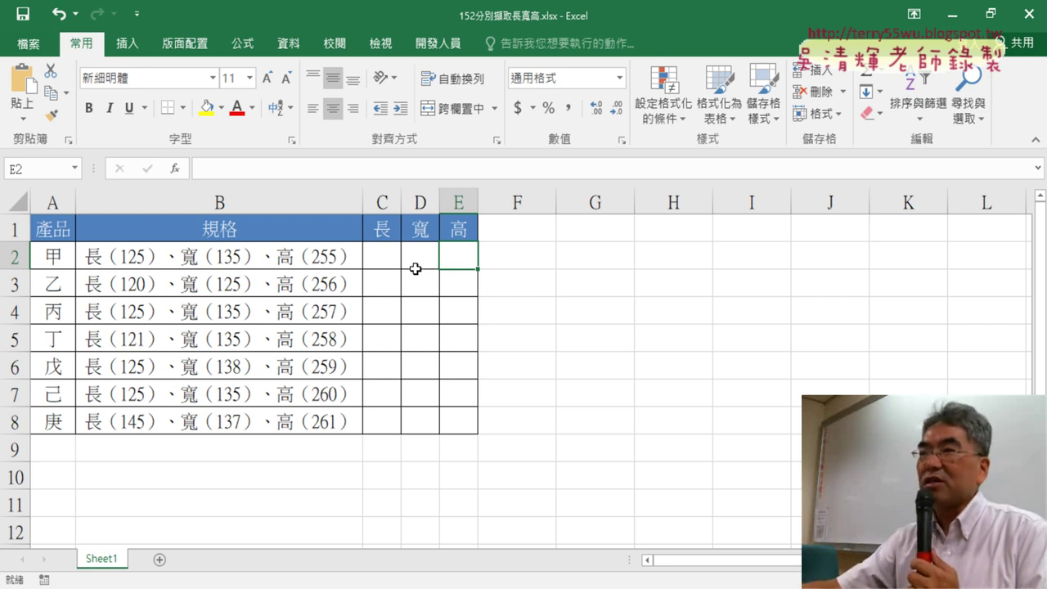
left_click(250, 261)
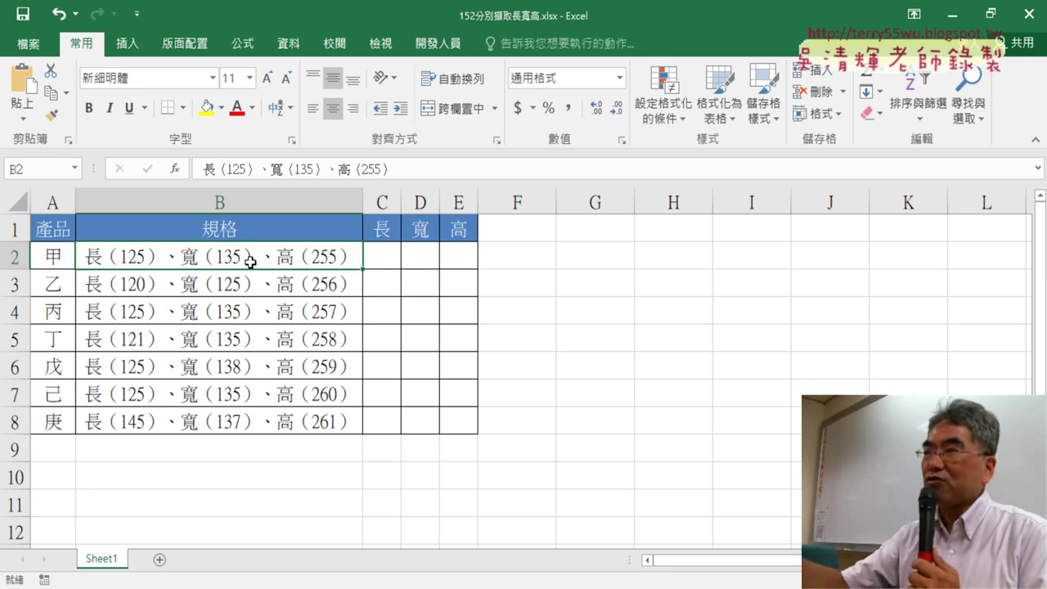